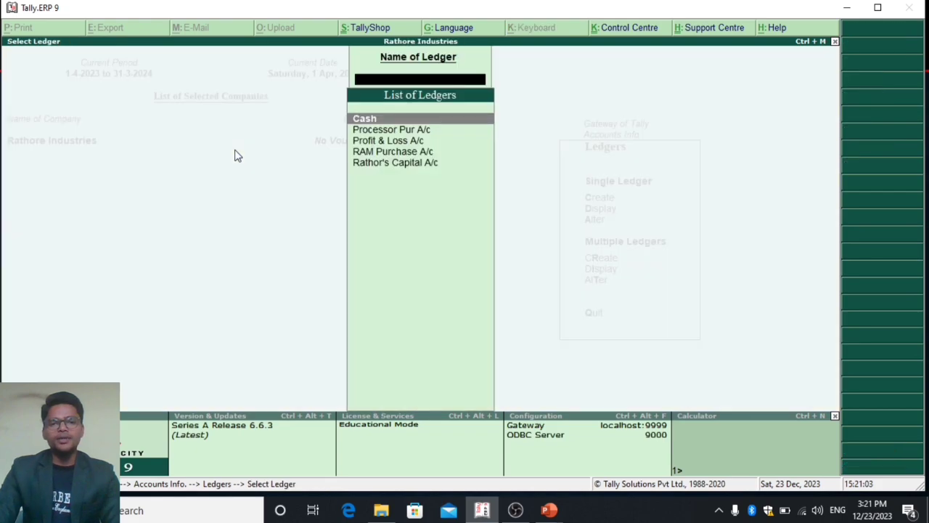
# Look through the list of existing ledgers, then leave the accounts masters
pyautogui.press('Down')
pyautogui.press('Down')
pyautogui.press('Down')
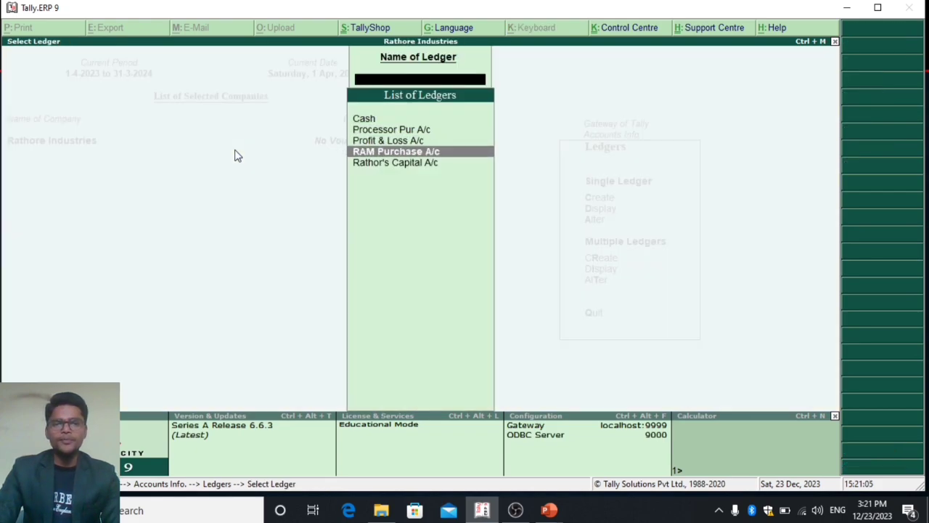
pyautogui.press('Down')
pyautogui.press('Escape')
pyautogui.press('Escape')
pyautogui.press('Escape')
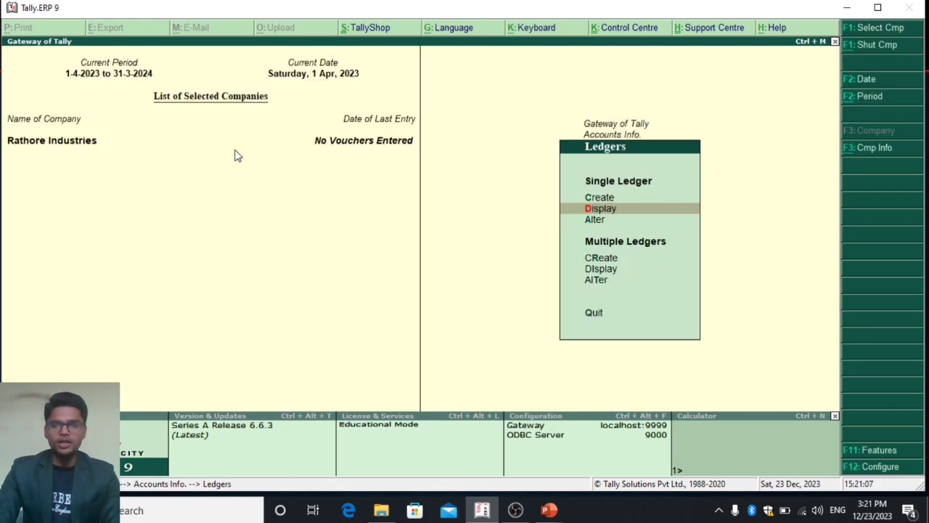
# Look through the list of existing stock items in the inventory masters, then return to the Gateway of Tally
pyautogui.press('Down')
pyautogui.press('Return')
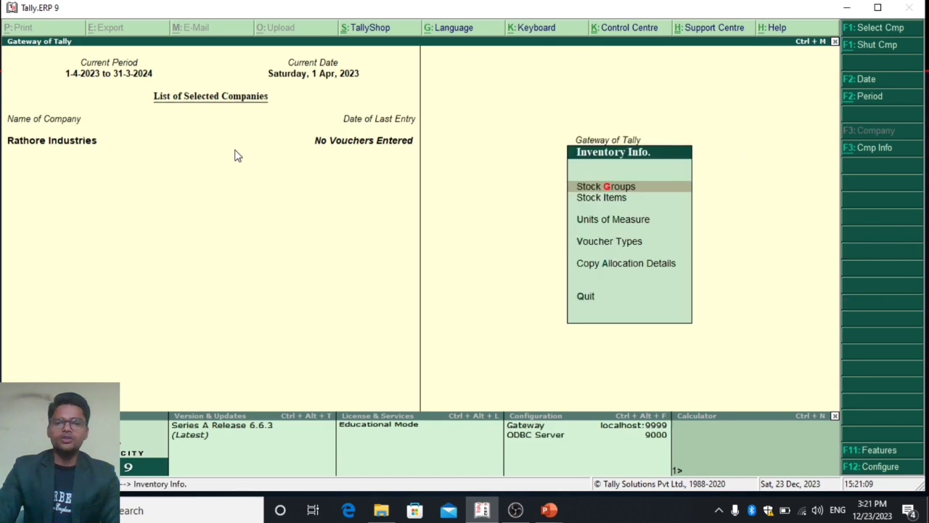
pyautogui.press('Down')
pyautogui.press('Return')
pyautogui.press('Down')
pyautogui.press('Return')
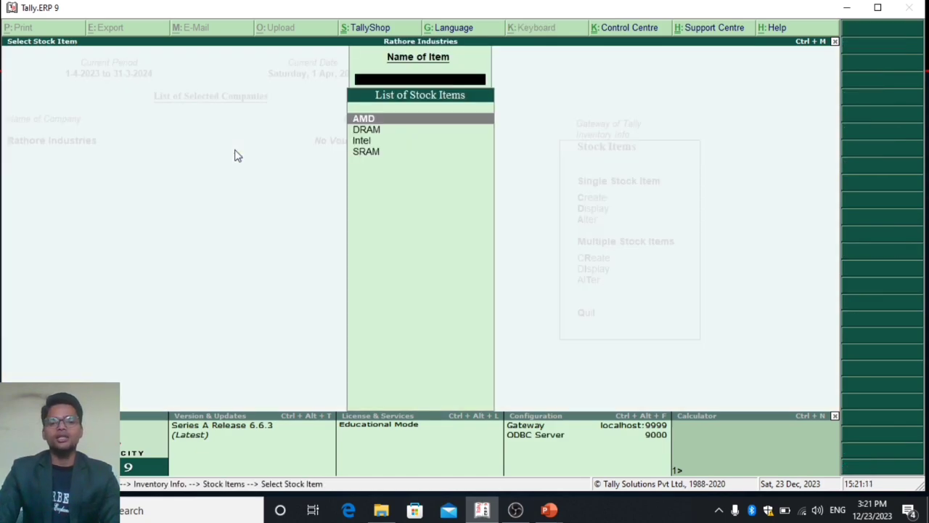
pyautogui.press('Down')
pyautogui.press('Down')
pyautogui.press('Down')
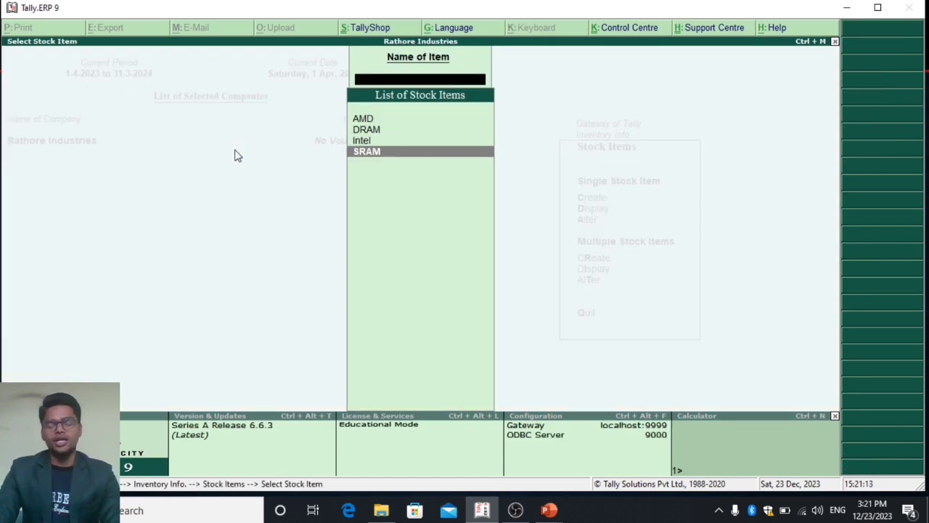
pyautogui.press('Escape')
pyautogui.press('Escape')
pyautogui.press('Escape')
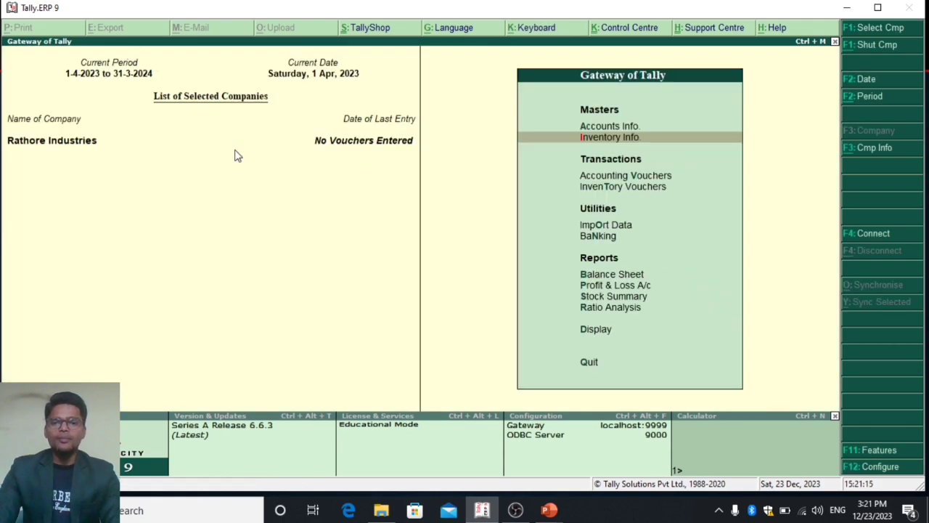
pyautogui.press('Escape')
pyautogui.press('Escape')
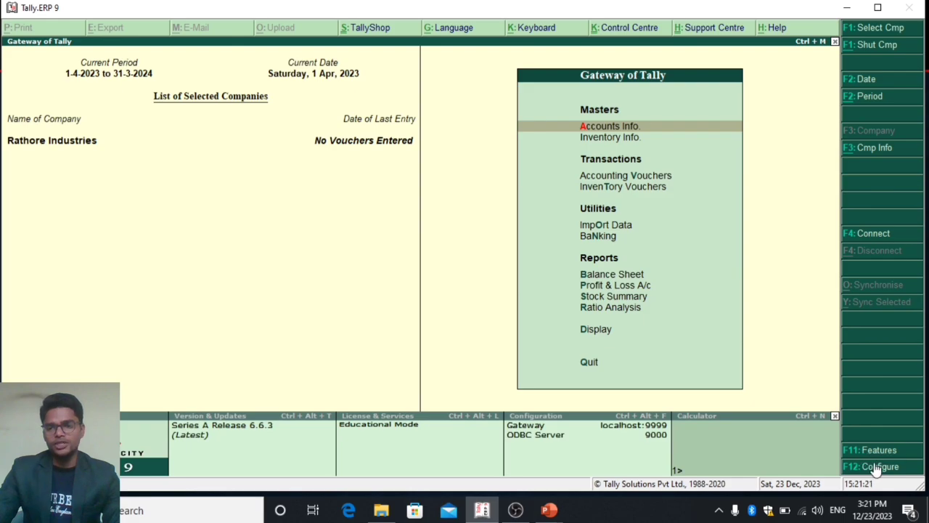
# Set Maintain multiple Godowns to Yes in the company's inventory features, keep the other options as they are, and save
pyautogui.press('F11')
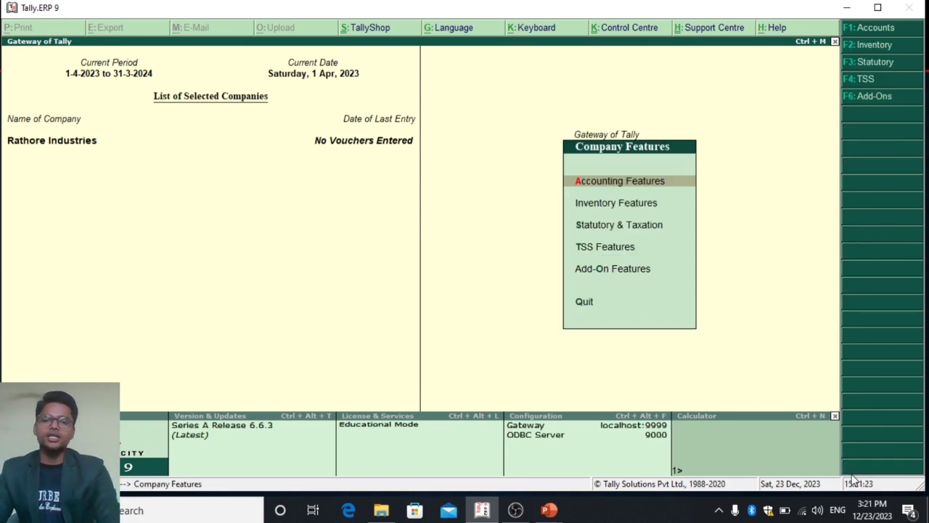
pyautogui.press('Down')
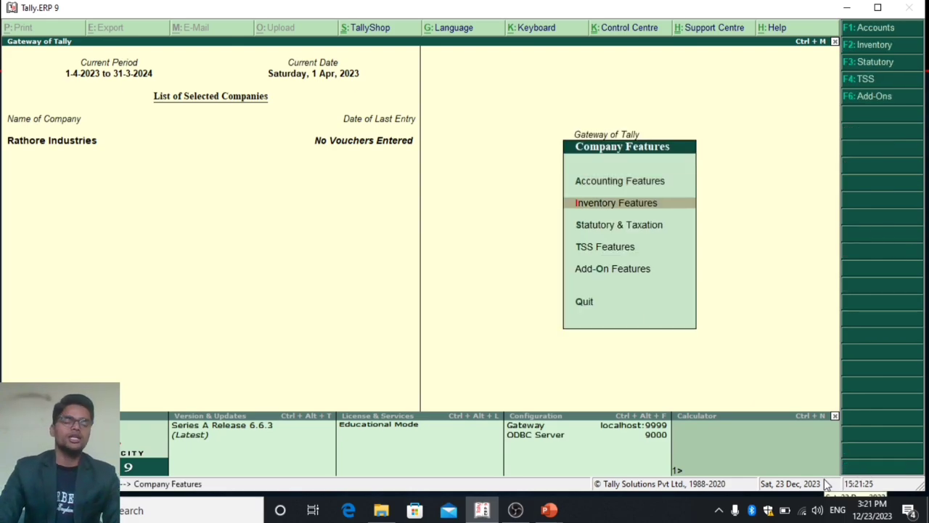
pyautogui.press('Return')
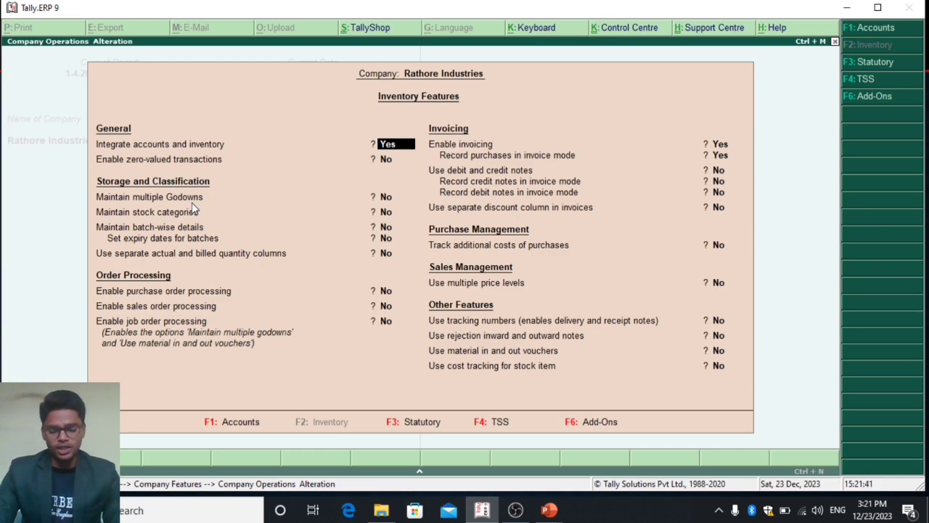
pyautogui.press('Return')
pyautogui.press('Return')
pyautogui.write('y')
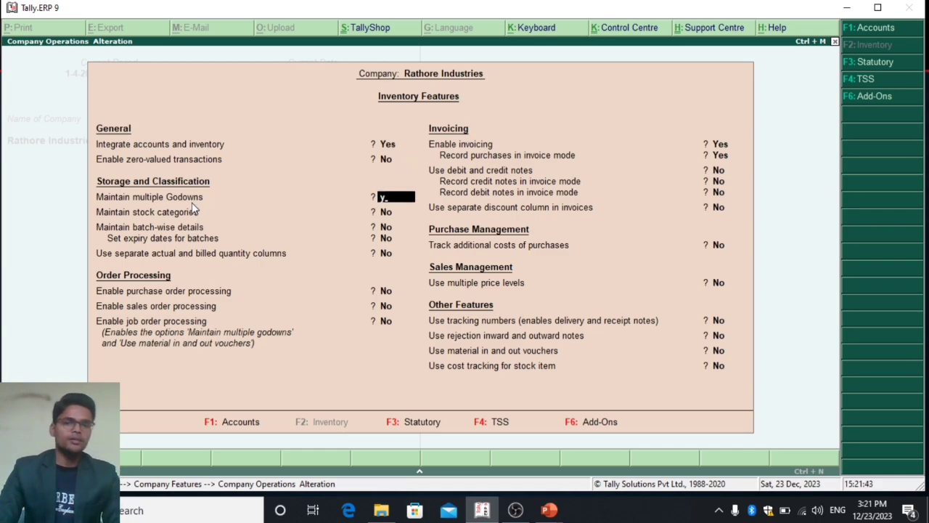
pyautogui.press('Return')
pyautogui.press('Return')
pyautogui.press('Return')
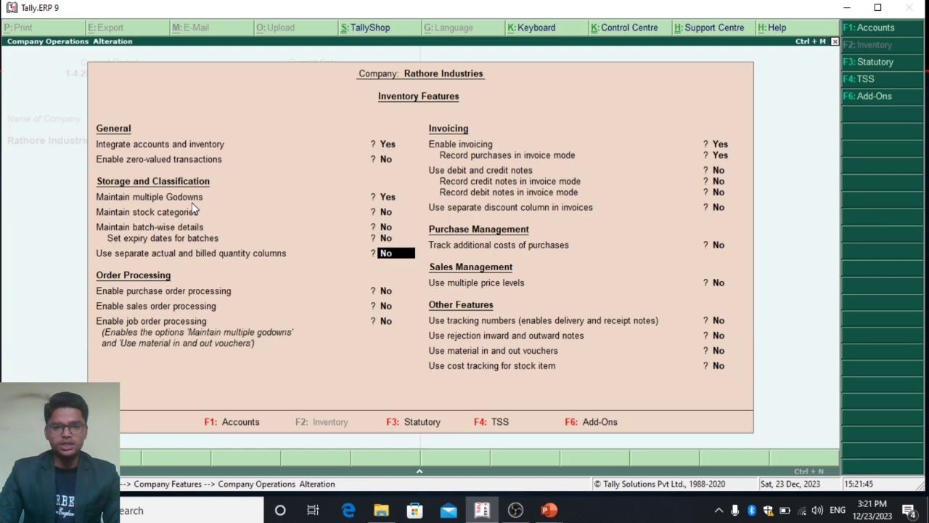
pyautogui.press('Return')
pyautogui.press('Return')
pyautogui.press('Return')
pyautogui.press('Return')
pyautogui.press('Return')
pyautogui.press('Return')
pyautogui.press('Return')
pyautogui.press('Return')
pyautogui.press('Return')
pyautogui.press('Return')
pyautogui.press('Return')
pyautogui.press('Return')
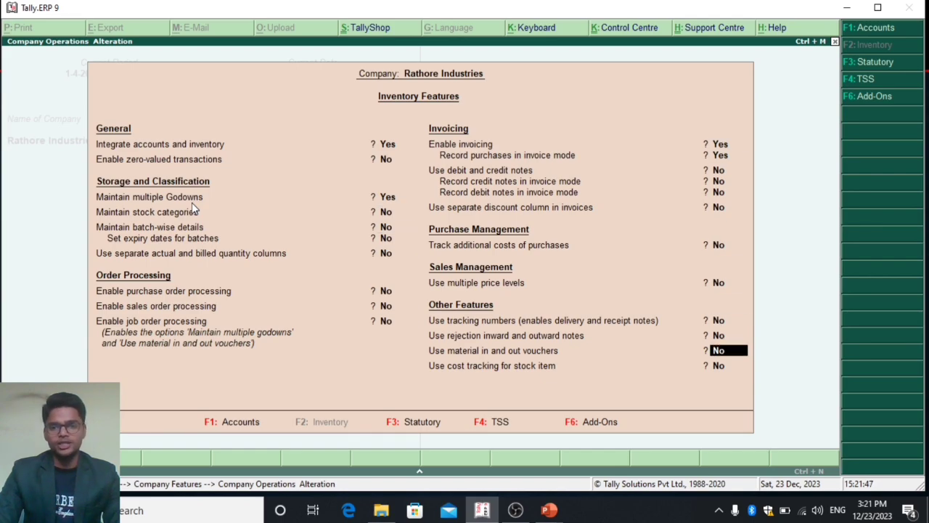
pyautogui.press('Return')
pyautogui.press('Return')
pyautogui.press('Return')
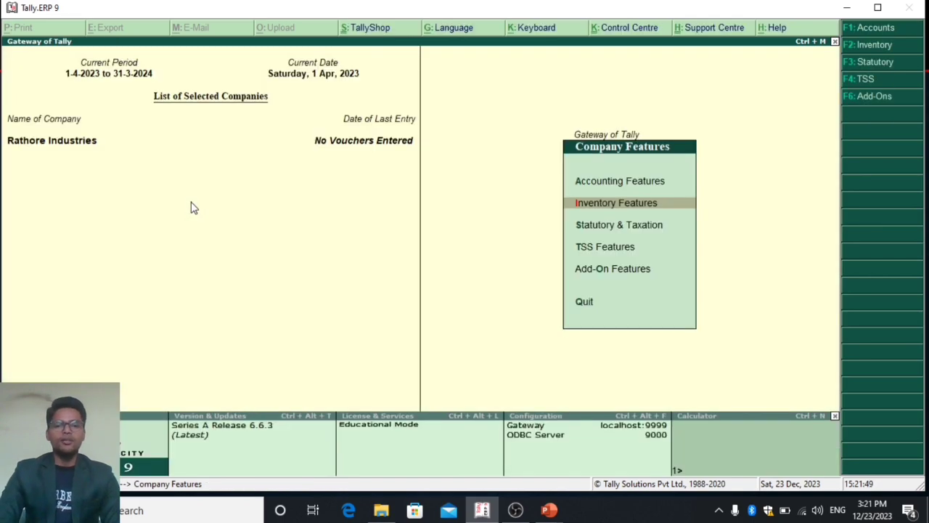
pyautogui.press('Escape')
# Create a single godown named A under Primary, with both third-party stock options set to No
pyautogui.press('Down')
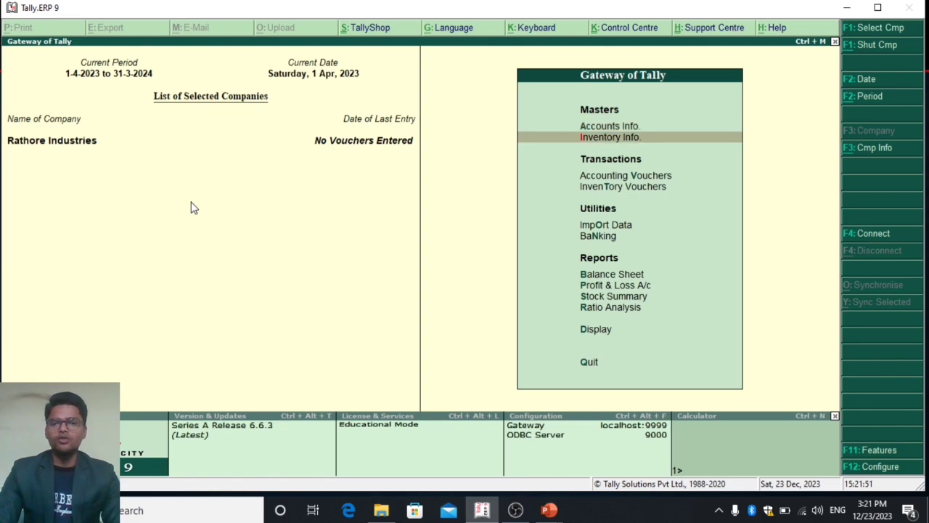
pyautogui.press('Up')
pyautogui.press('Down')
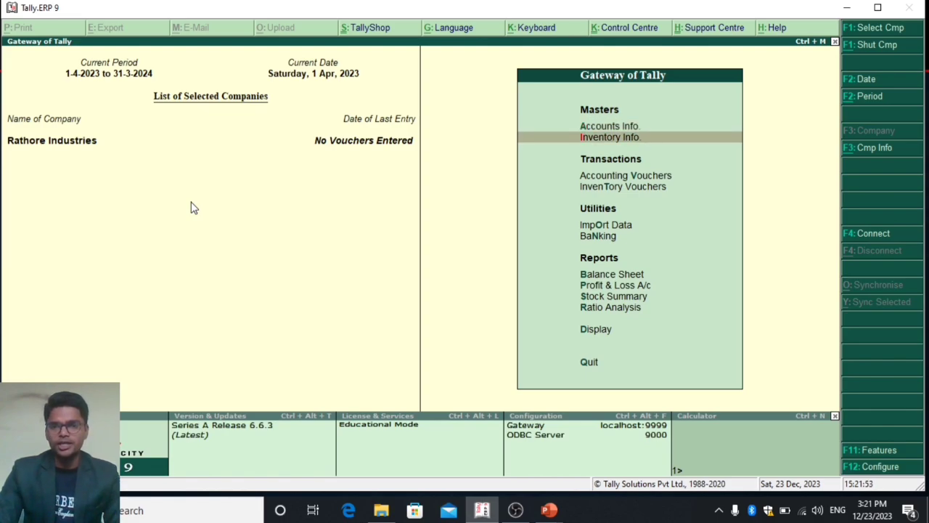
pyautogui.press('Return')
pyautogui.press('Down')
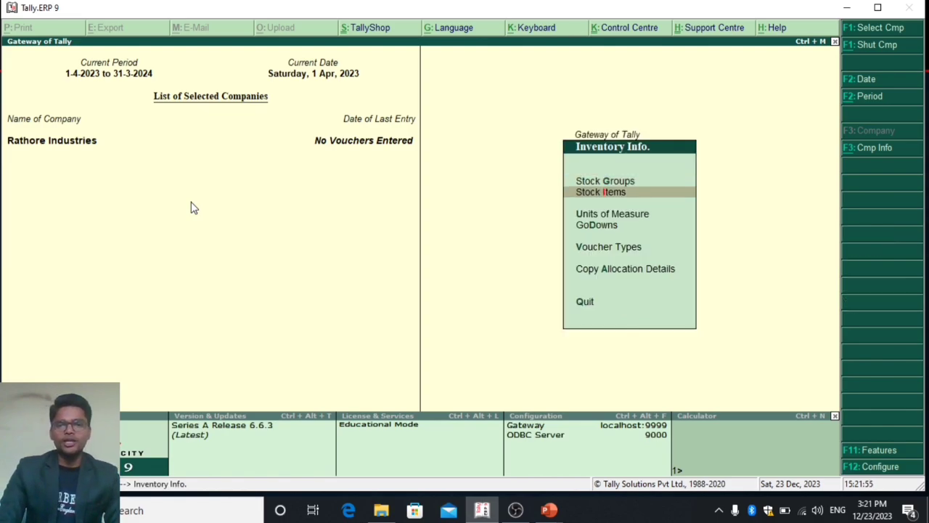
pyautogui.press('Down')
pyautogui.press('Down')
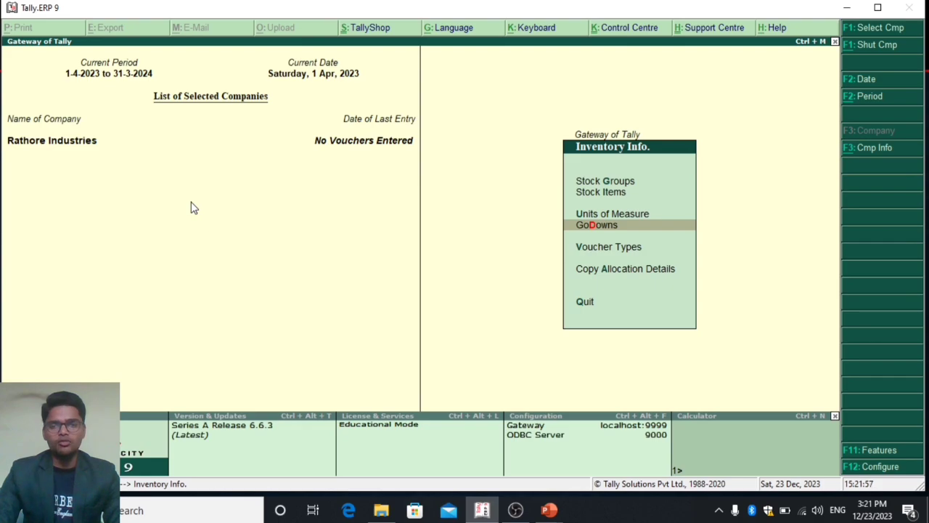
pyautogui.press('Return')
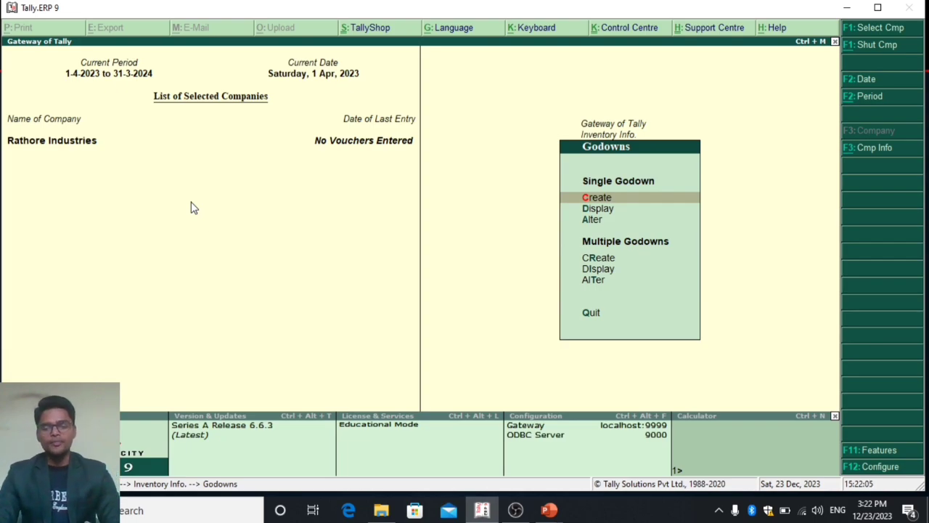
pyautogui.press('Down')
pyautogui.press('Up')
pyautogui.press('Return')
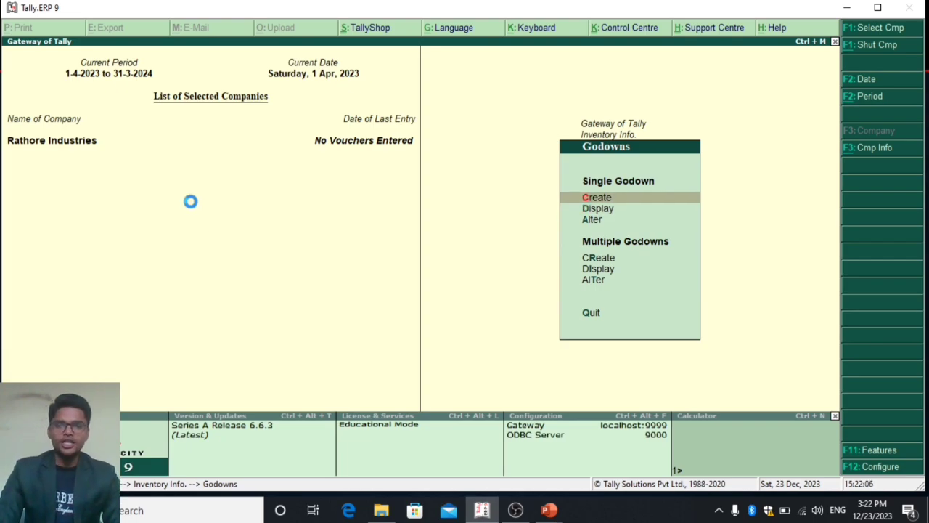
pyautogui.write('A')
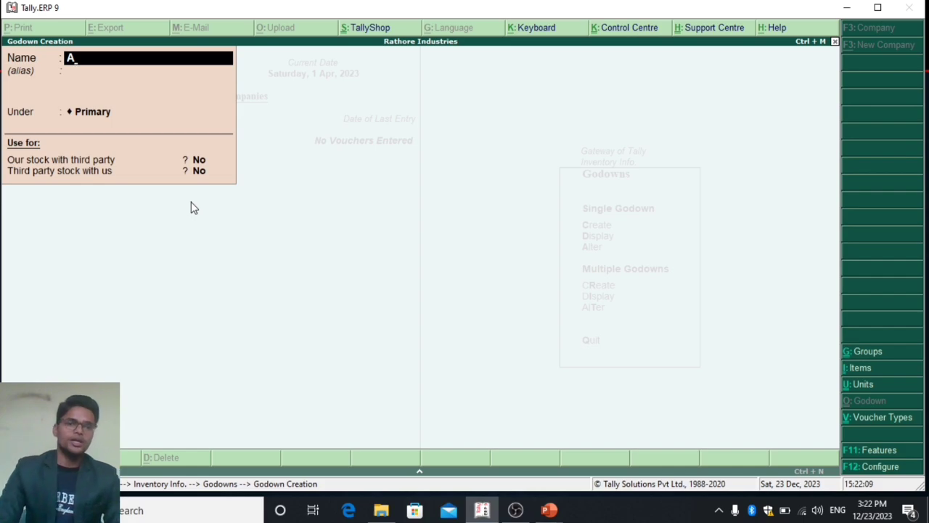
pyautogui.press('Return')
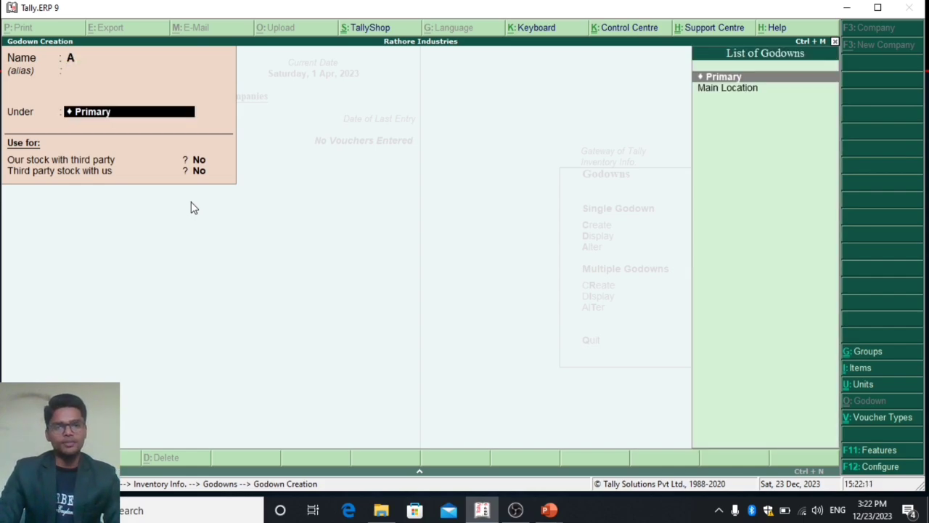
pyautogui.press('Down')
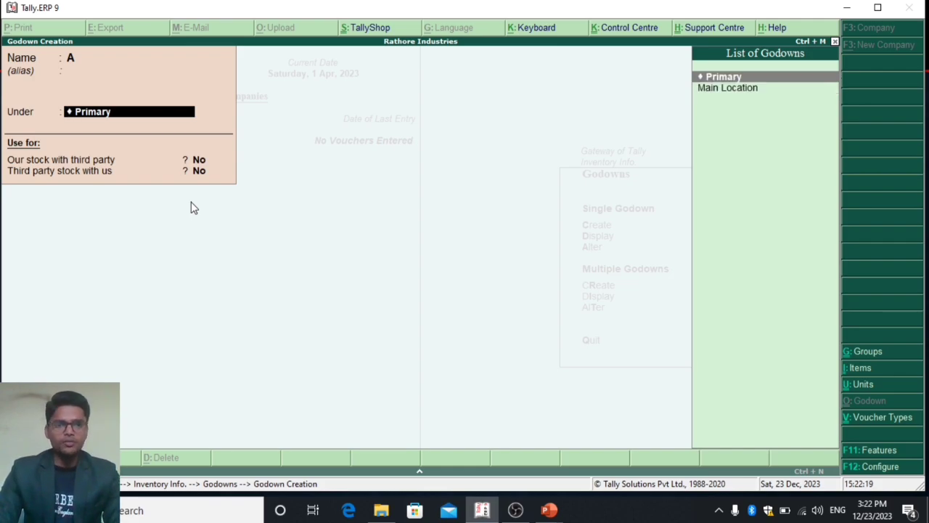
pyautogui.press('Return')
pyautogui.press('Return')
pyautogui.press('Return')
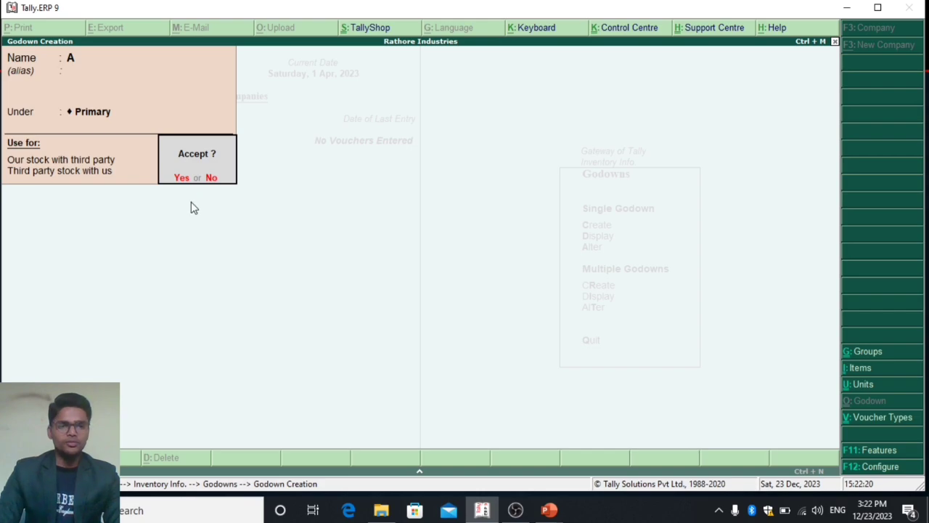
pyautogui.press('Return')
# Create a godown named B under Primary, with both third-party stock options set to No
pyautogui.write('B')
pyautogui.press('Return')
pyautogui.press('Return')
pyautogui.press('Return')
pyautogui.press('Return')
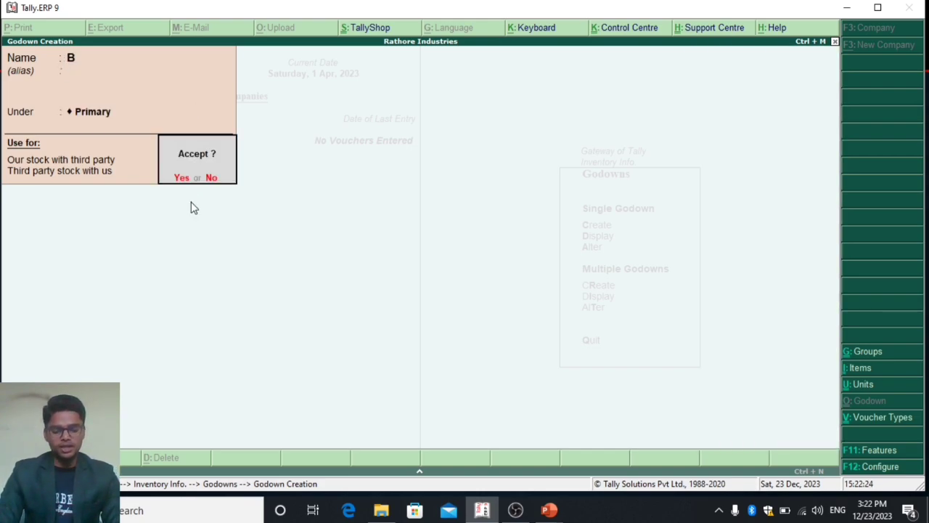
pyautogui.press('Return')
# Create a godown named C under Primary, with both third-party stock options set to No
pyautogui.write('C')
pyautogui.press('Return')
pyautogui.press('Return')
pyautogui.press('Return')
pyautogui.press('Return')
pyautogui.press('Return')
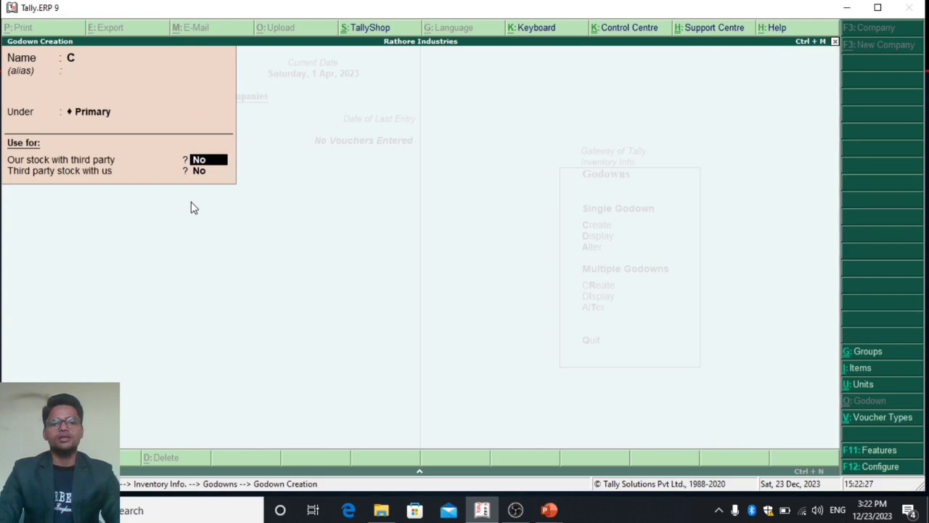
pyautogui.press('Return')
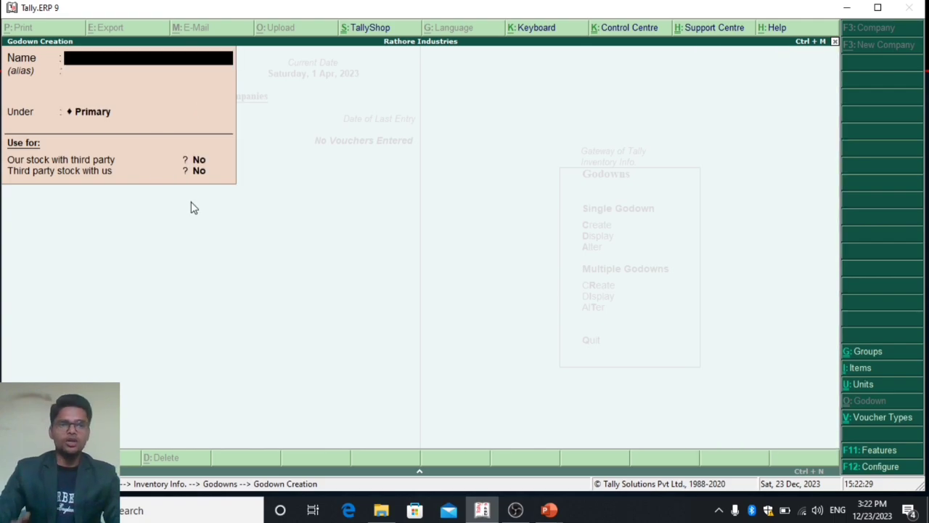
# Leave godown creation and look through the list of godowns, then close it
pyautogui.press('Escape')
pyautogui.press('Down')
pyautogui.press('Return')
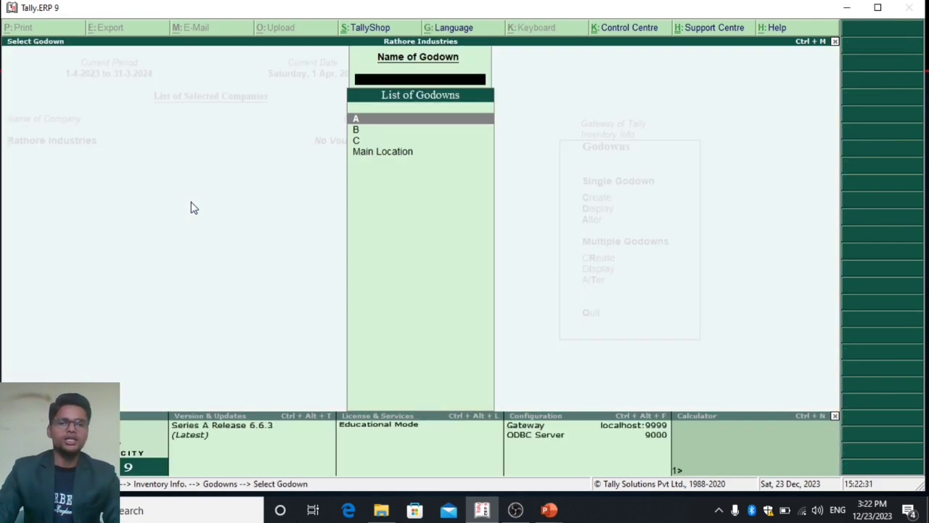
pyautogui.press('Down')
pyautogui.press('Down')
pyautogui.press('Down')
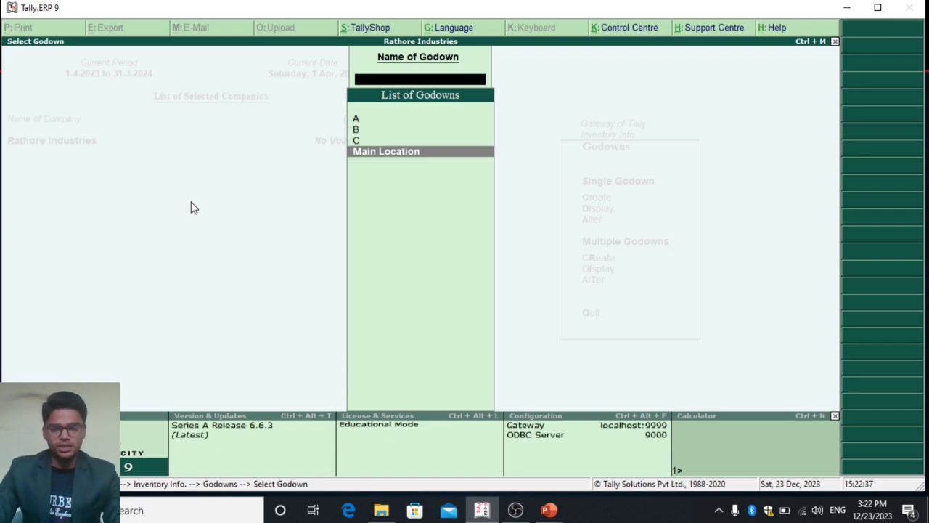
pyautogui.press('Escape')
pyautogui.press('Escape')
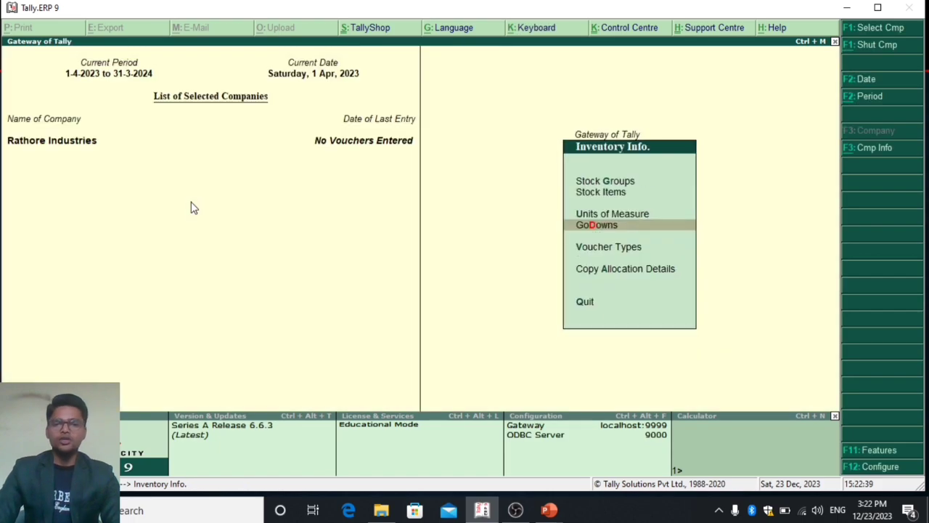
# Start a receipt voucher and set its account to Cash
pyautogui.press('Down')
pyautogui.press('Down')
pyautogui.press('Up')
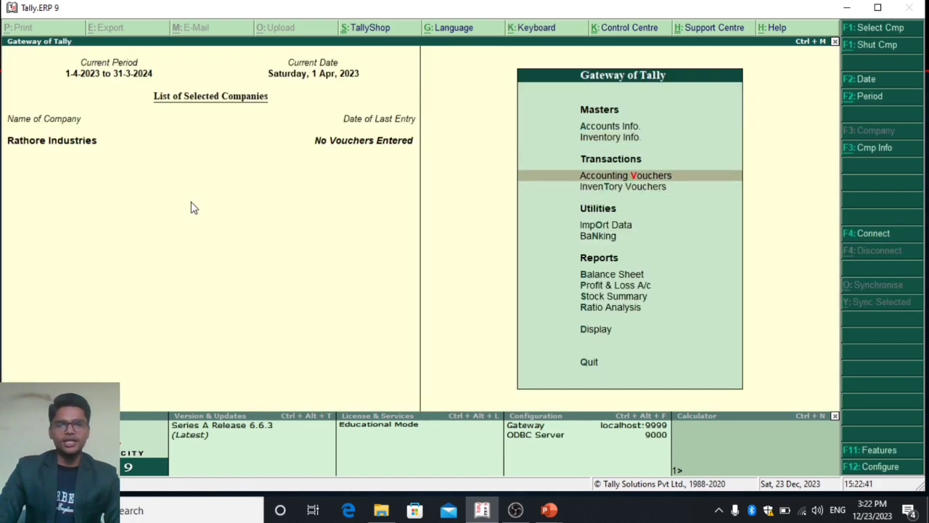
pyautogui.press('Return')
pyautogui.press('F6')
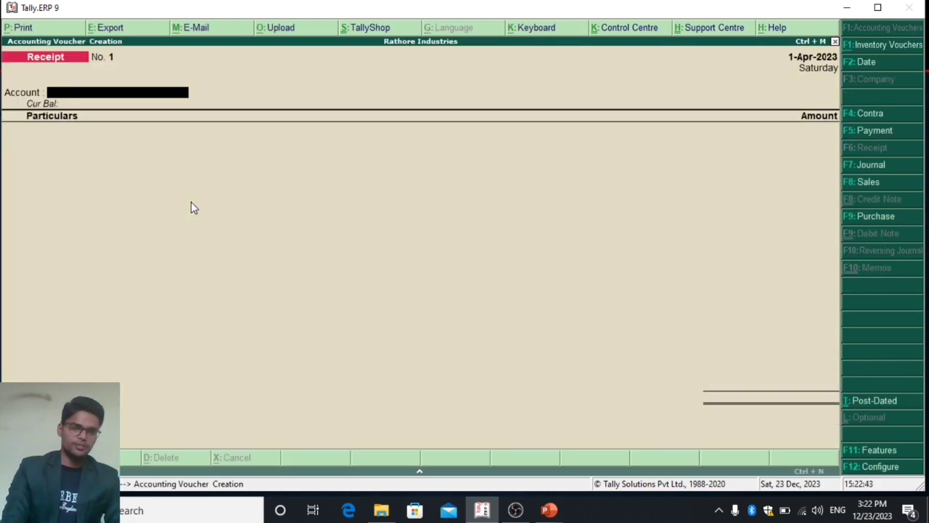
pyautogui.write('Ca')
pyautogui.press('Return')
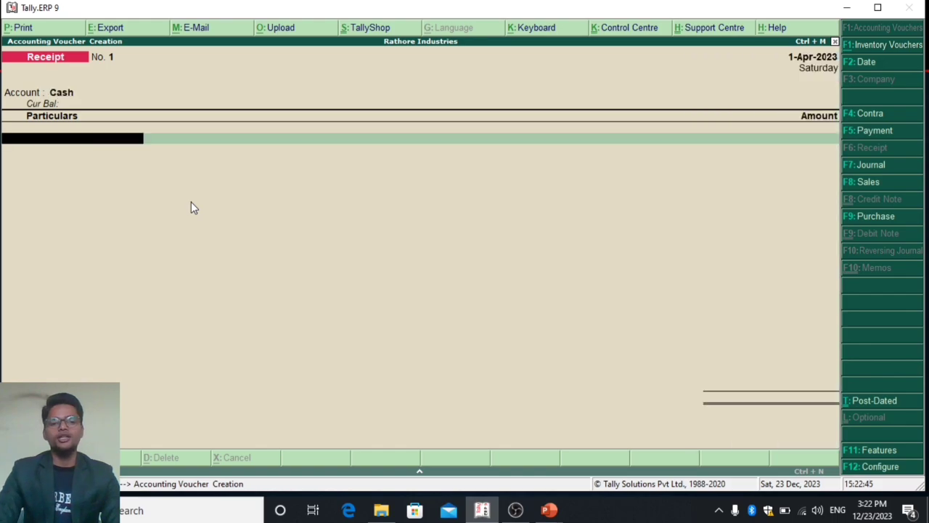
# Credit the owner's capital account with 20,00,000 in the receipt voucher, accept it and leave voucher entry
pyautogui.write('Rath')
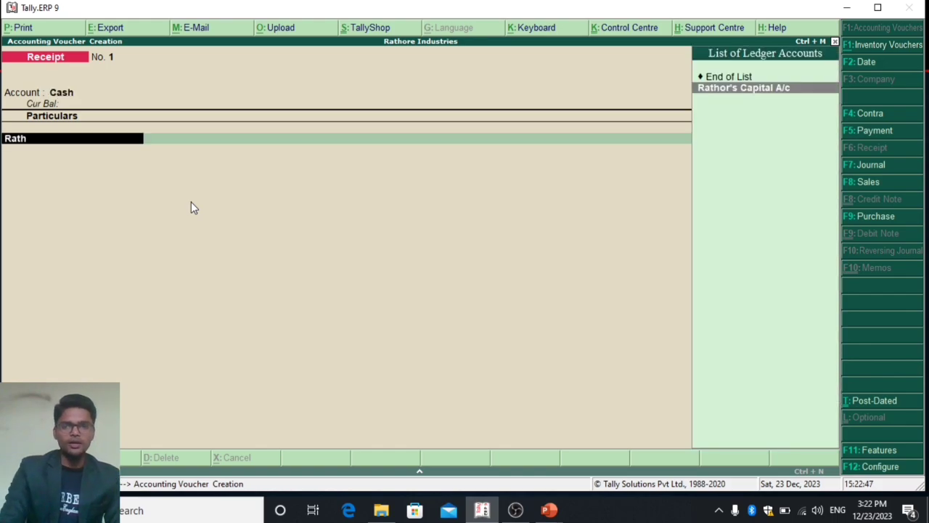
pyautogui.press('Return')
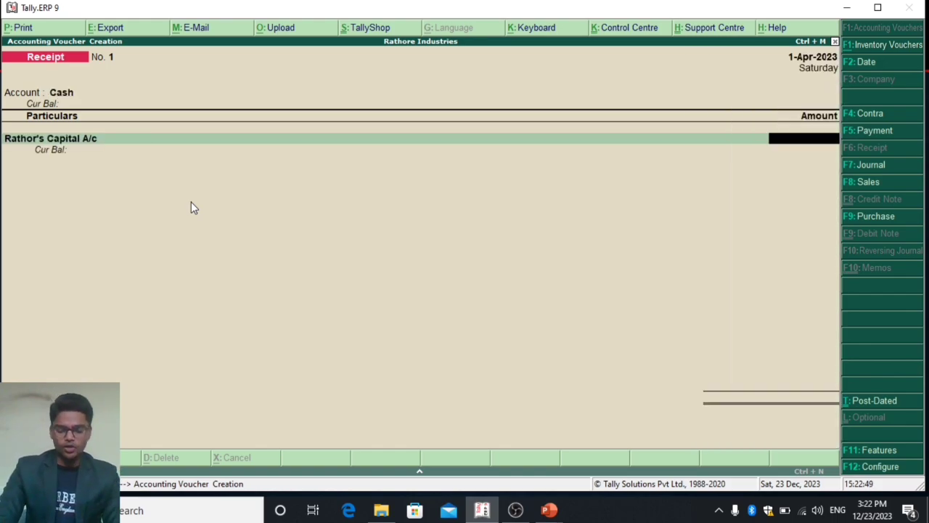
pyautogui.write('20,00,00')
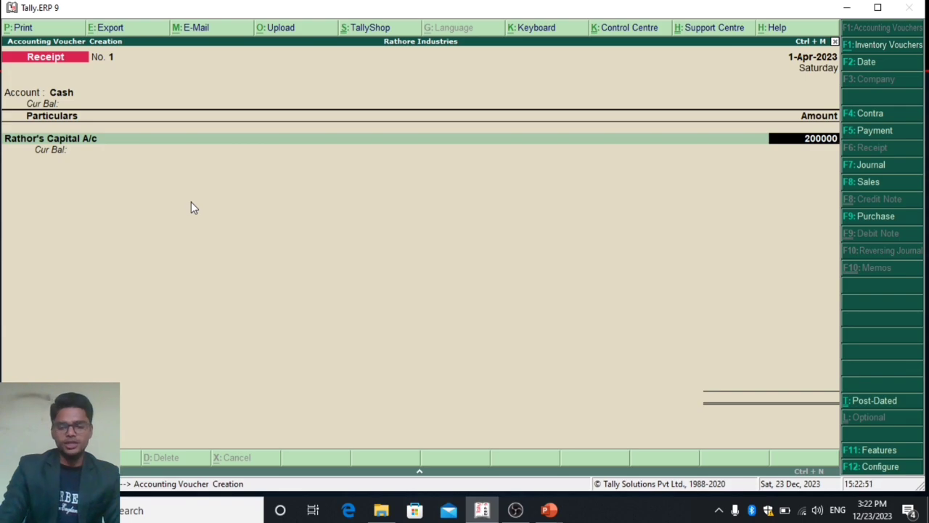
pyautogui.write('0')
pyautogui.press('Return')
pyautogui.press('Return')
pyautogui.press('Return')
pyautogui.press('Return')
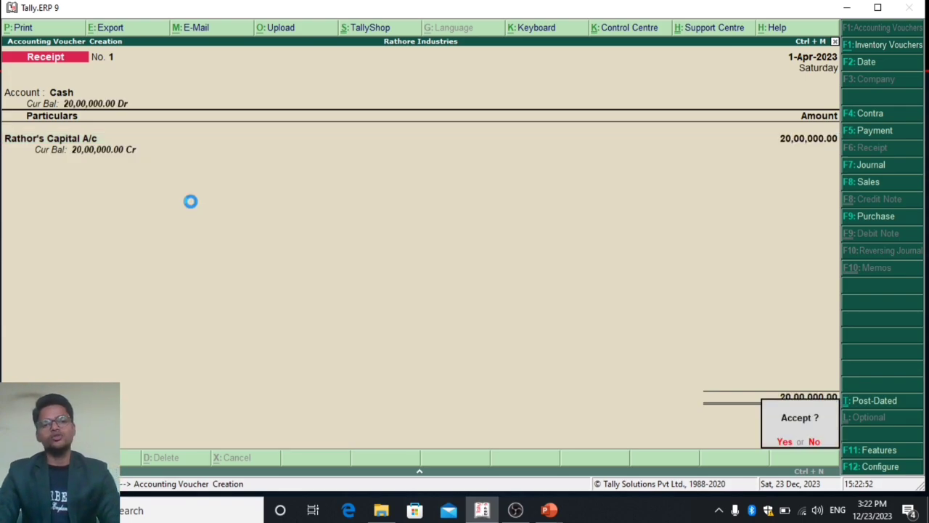
pyautogui.press('Escape')
pyautogui.press('Return')
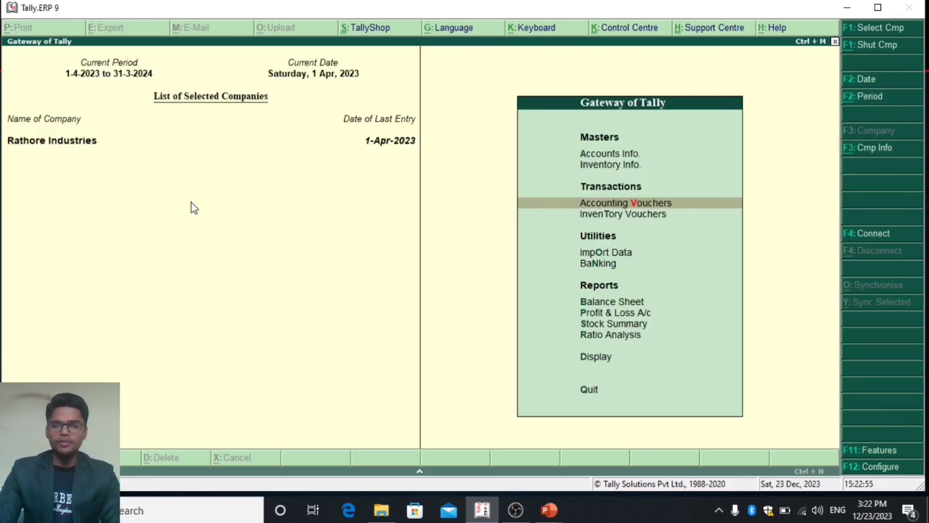
# Examine the detailed trial balance from the capital account down to Cash-in-Hand, then close the report
pyautogui.press('Down')
pyautogui.press('Down')
pyautogui.press('Down')
pyautogui.press('Down')
pyautogui.press('Down')
pyautogui.press('Down')
pyautogui.press('Down')
pyautogui.press('Down')
pyautogui.press('Down')
pyautogui.press('Up')
pyautogui.press('Return')
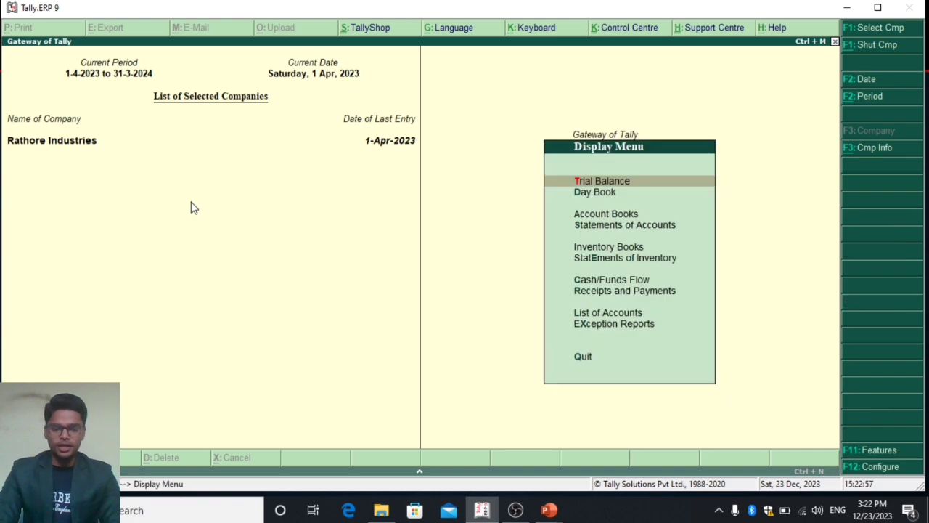
pyautogui.press('Return')
pyautogui.hotkey('alt', 'F1')
pyautogui.press('Down')
pyautogui.press('Down')
pyautogui.press('Down')
pyautogui.press('Down')
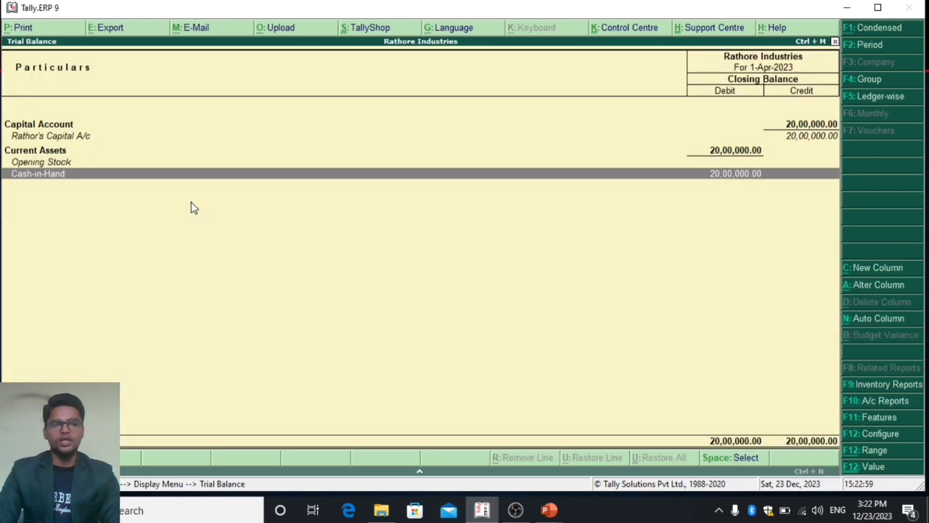
pyautogui.press('Escape')
pyautogui.press('Escape')
pyautogui.press('Escape')
pyautogui.press('Escape')
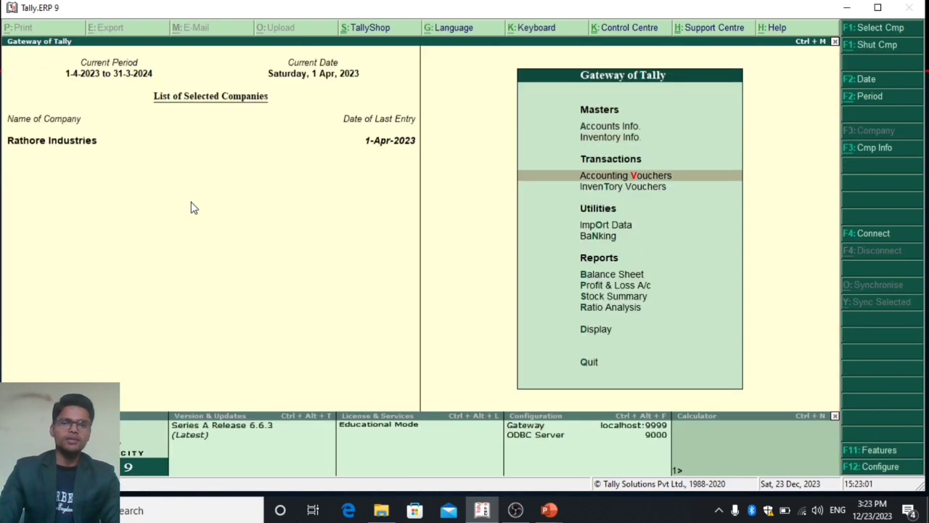
# Start a purchase voucher with Cash as the party, Uttar Pradesh as the supplier's state and Processor Pur A/c as the purchase ledger
pyautogui.press('Return')
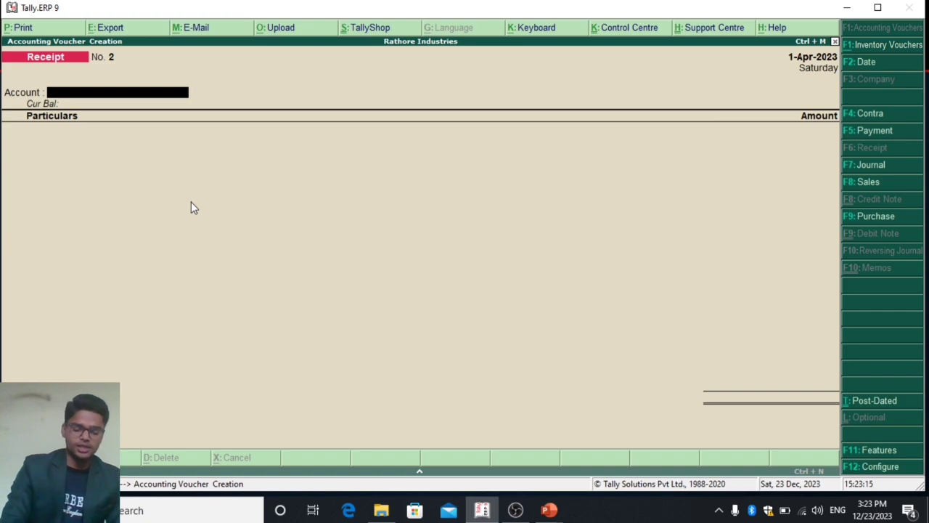
pyautogui.press('F9')
pyautogui.press('Return')
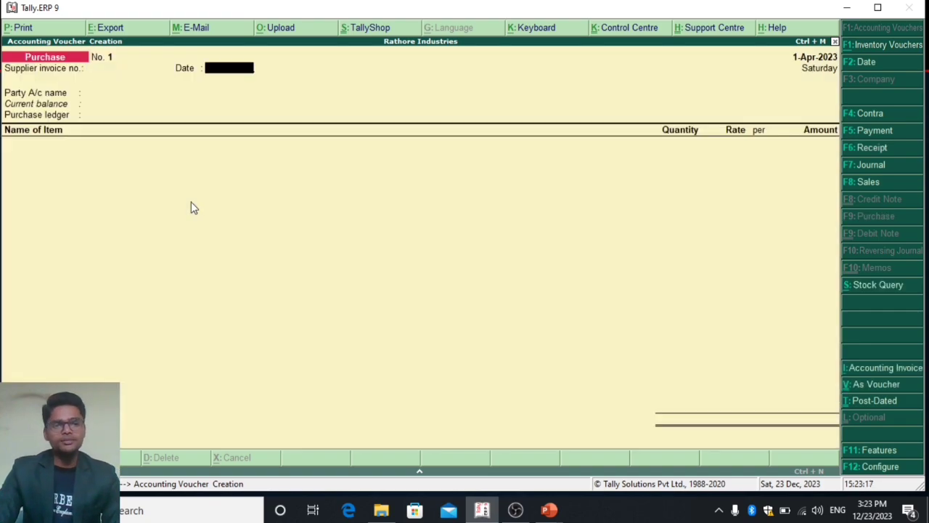
pyautogui.press('Return')
pyautogui.press('Return')
pyautogui.press('Return')
pyautogui.press('Return')
pyautogui.press('Return')
pyautogui.press('Return')
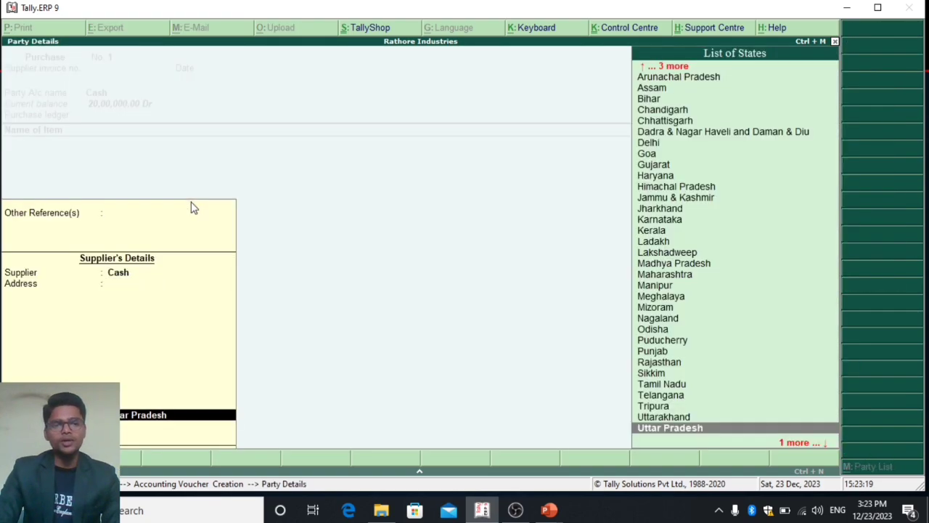
pyautogui.press('Down')
pyautogui.press('Up')
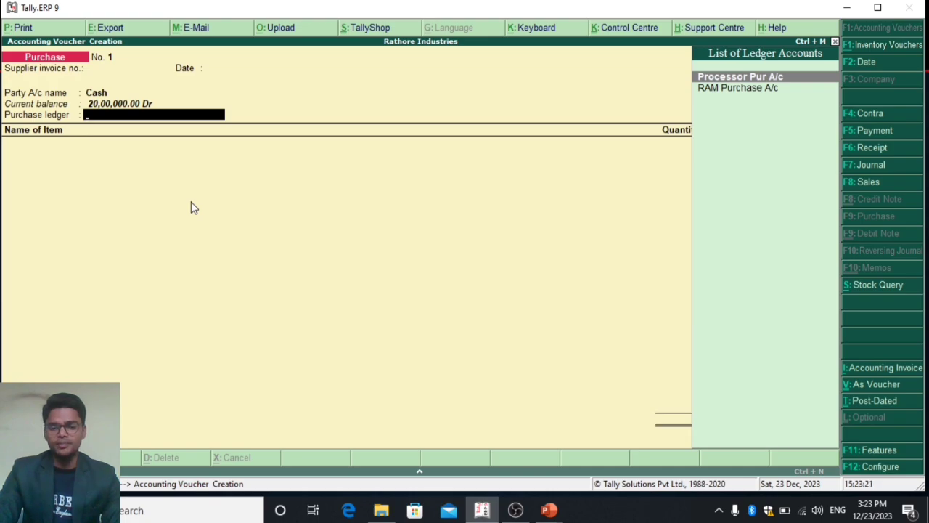
pyautogui.press('Return')
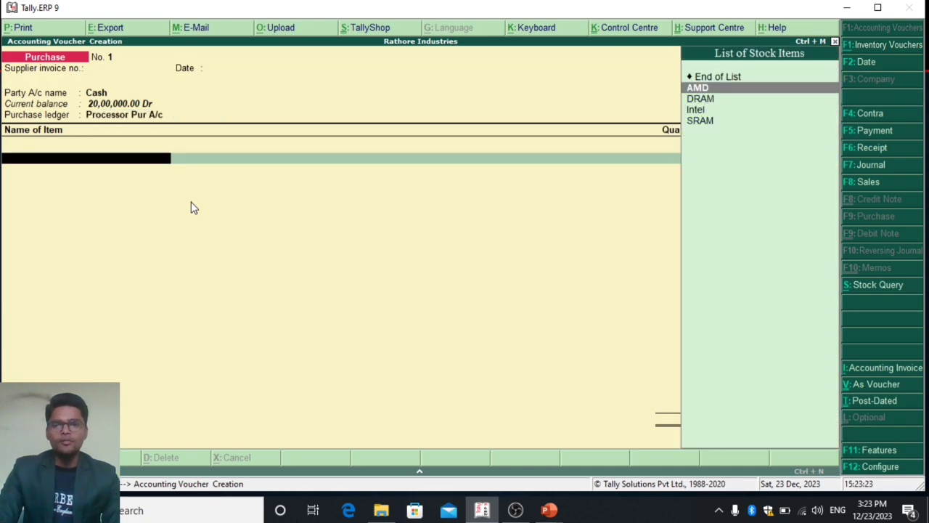
# Add the stock item Intel to the purchase voucher and choose godown A for its first allocation
pyautogui.press('Down')
pyautogui.press('Down')
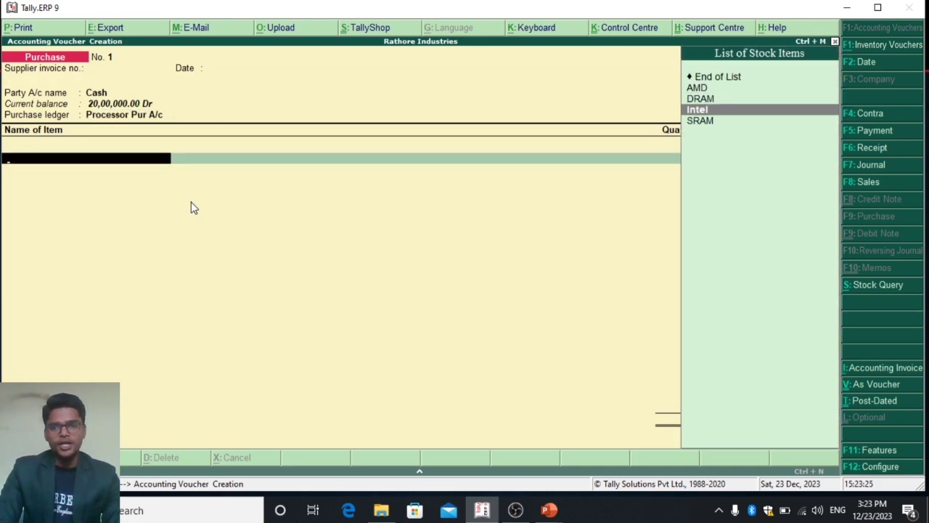
pyautogui.press('Return')
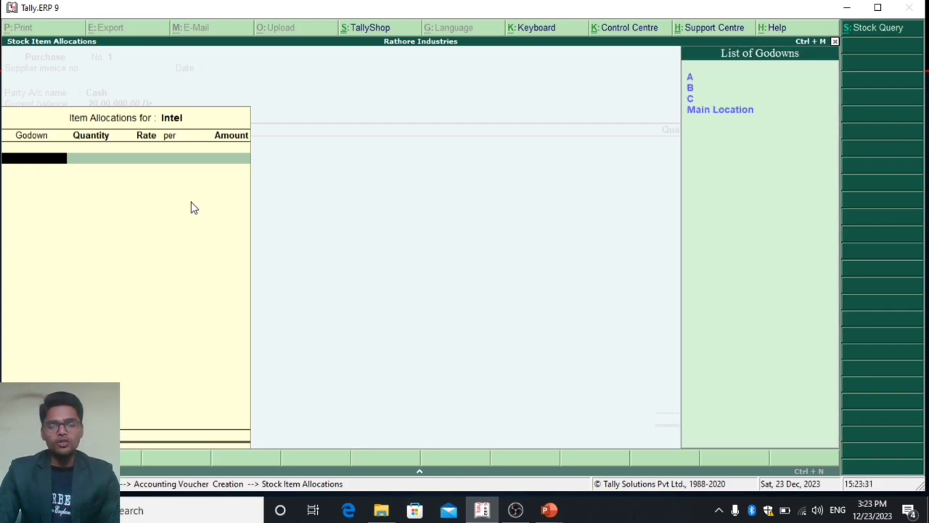
pyautogui.press('Down')
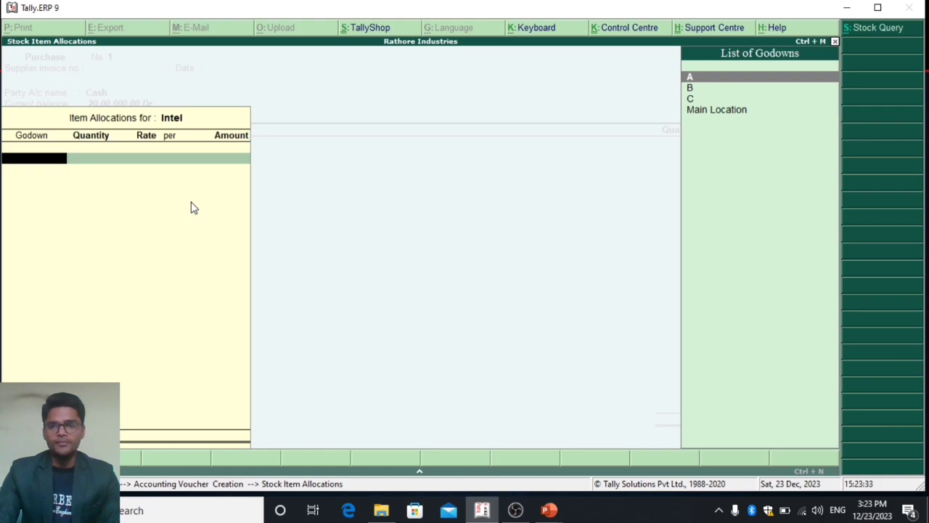
pyautogui.press('Down')
pyautogui.press('Down')
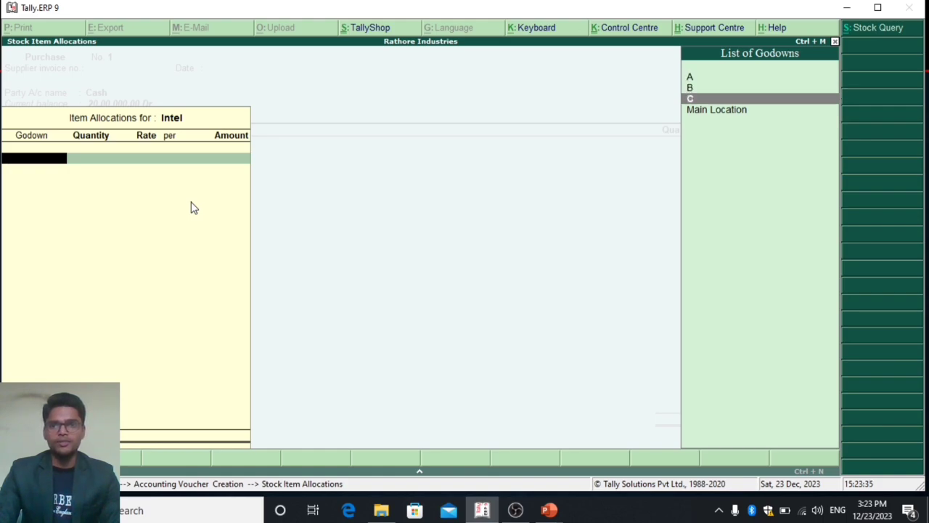
pyautogui.press('Up')
pyautogui.press('Up')
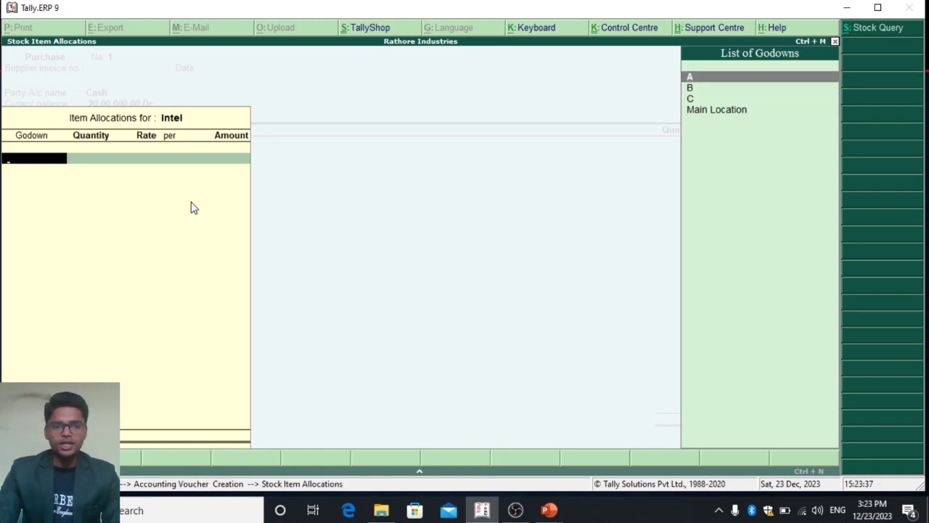
pyautogui.press('Down')
pyautogui.press('Down')
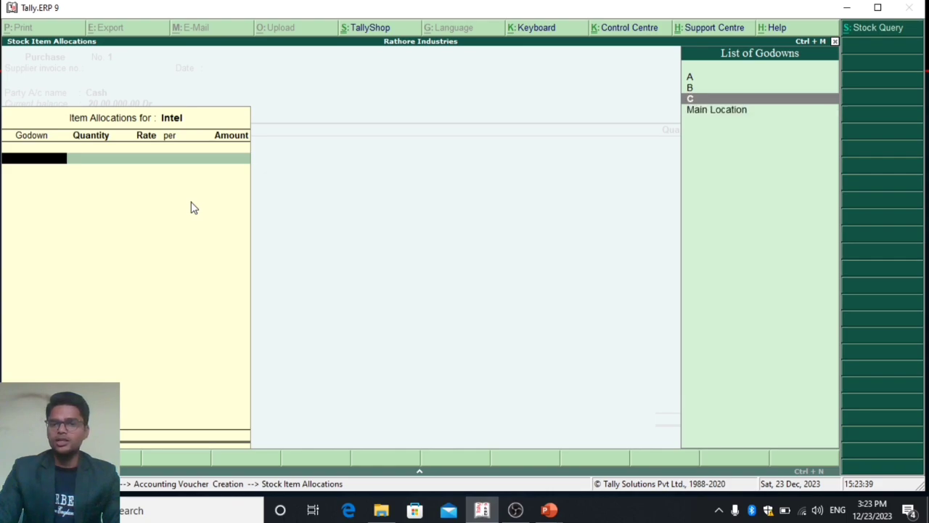
pyautogui.press('Up')
pyautogui.press('Up')
pyautogui.press('Return')
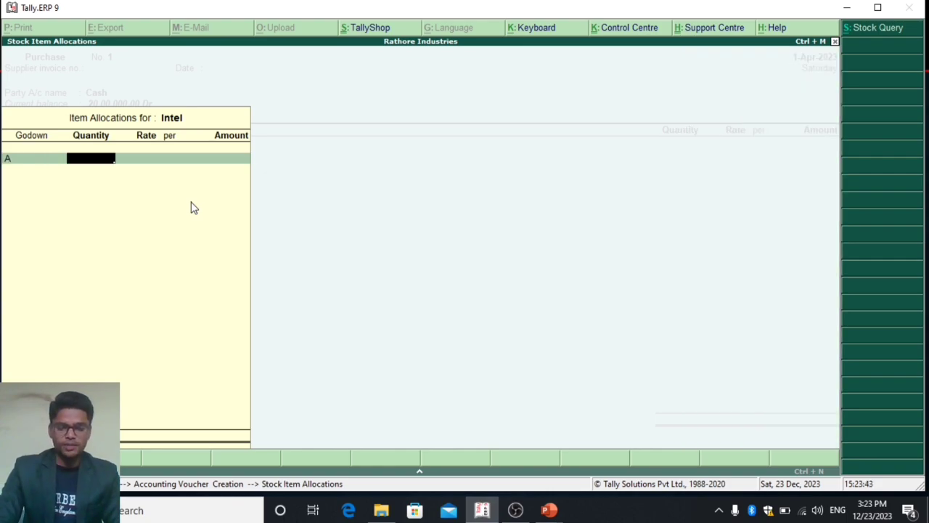
# Set the Intel allocation for godown A to 10 pcs at a rate of 10,000
pyautogui.write('10')
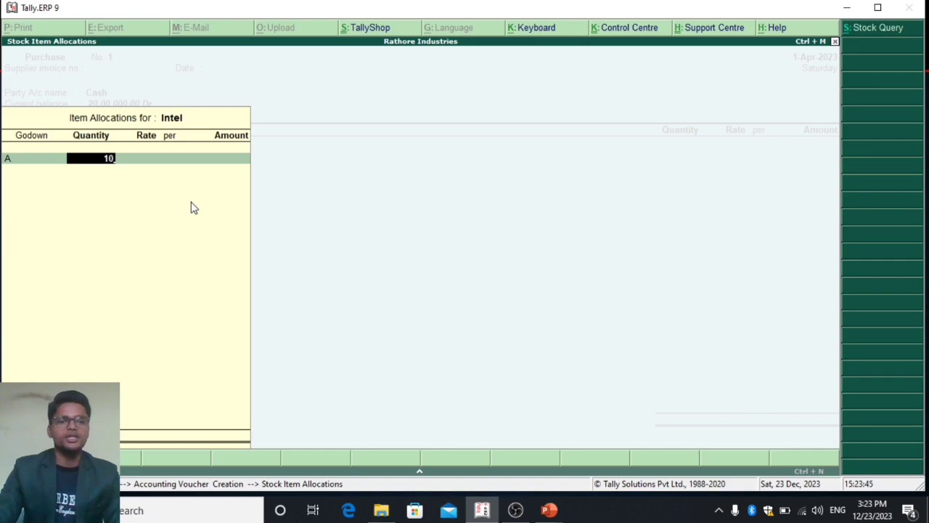
pyautogui.press('Return')
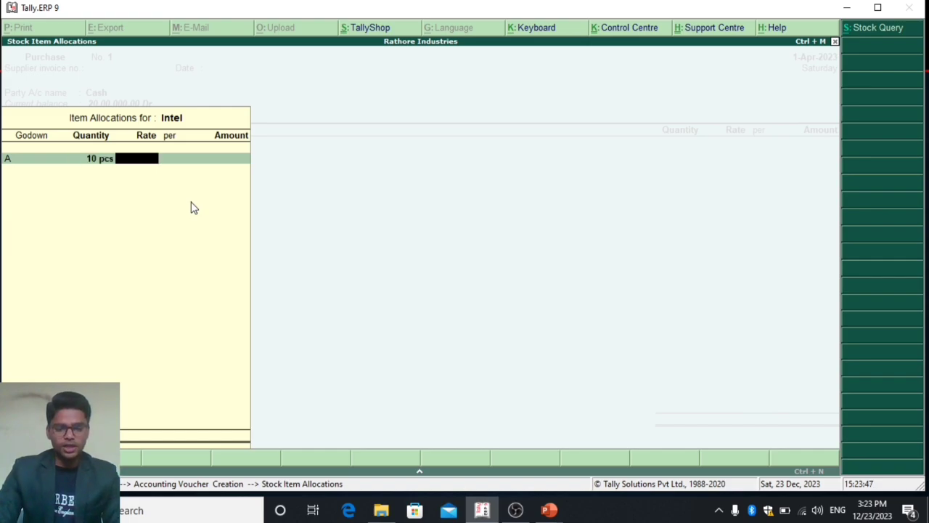
pyautogui.write('10000')
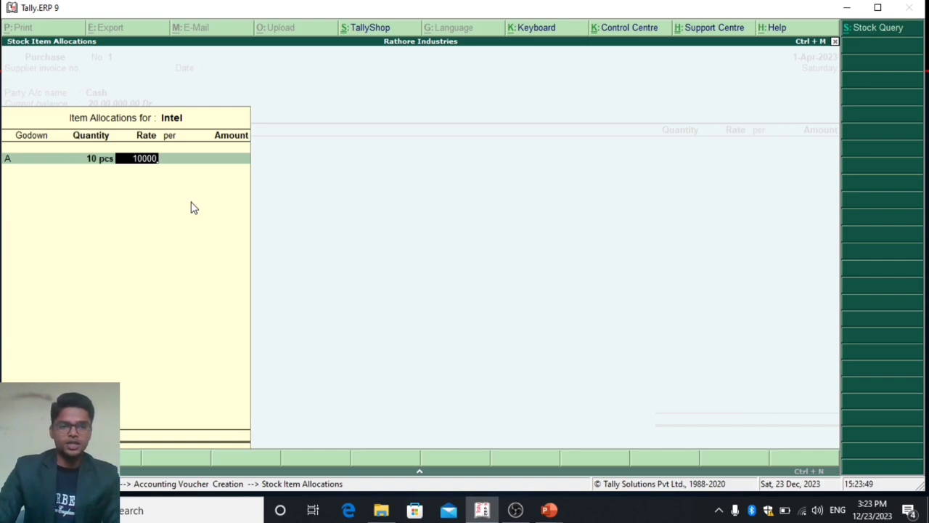
pyautogui.press('Return')
pyautogui.press('Return')
pyautogui.press('Return')
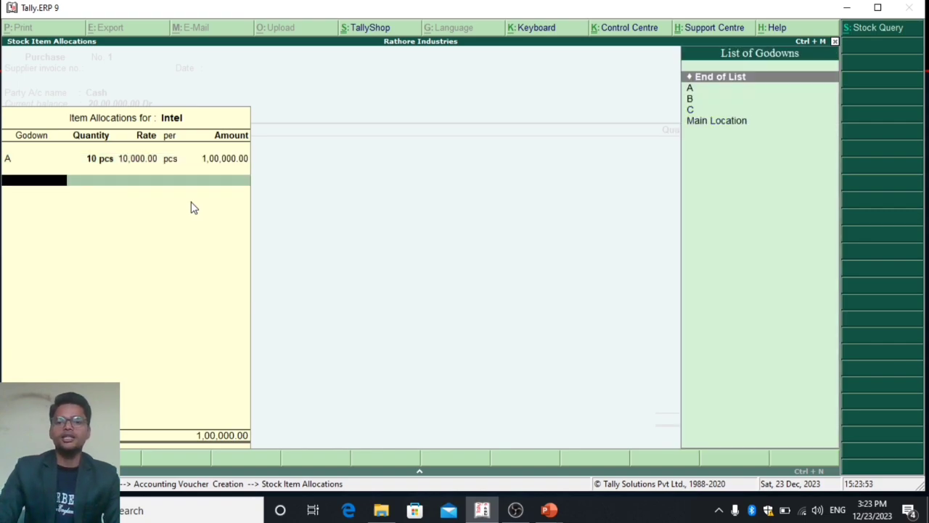
# Allocate another 10 pcs of Intel to godown B at a rate of 10,000 and accept the item line
pyautogui.write('b')
pyautogui.press('Return')
pyautogui.write('10')
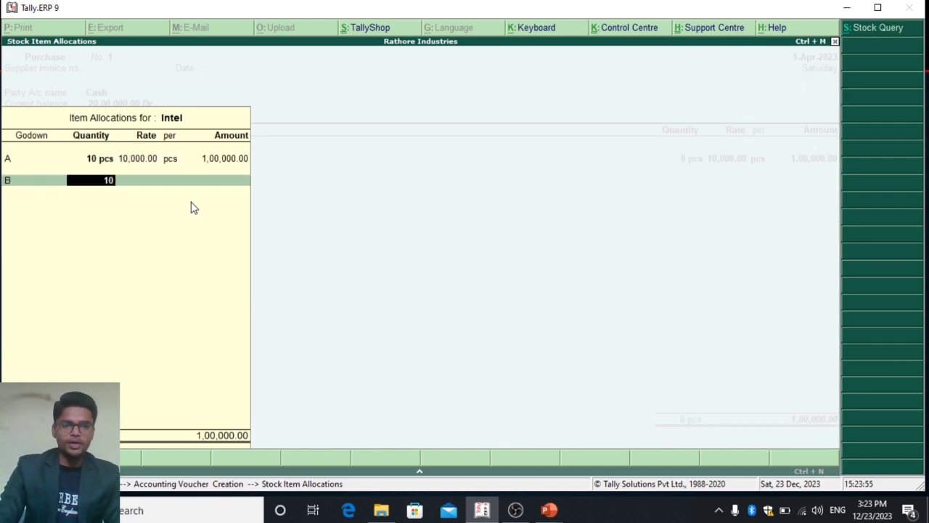
pyautogui.press('Return')
pyautogui.press('Return')
pyautogui.press('Return')
pyautogui.press('Return')
pyautogui.press('Return')
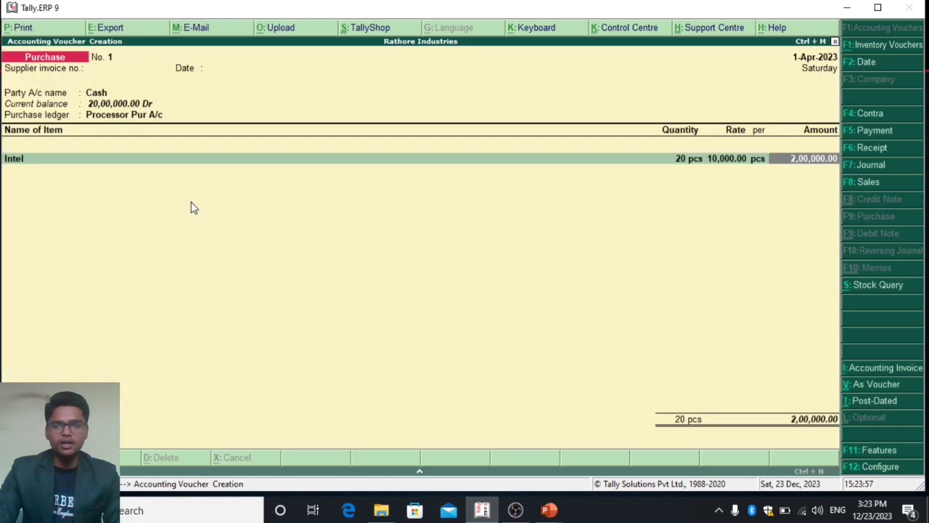
pyautogui.press('Return')
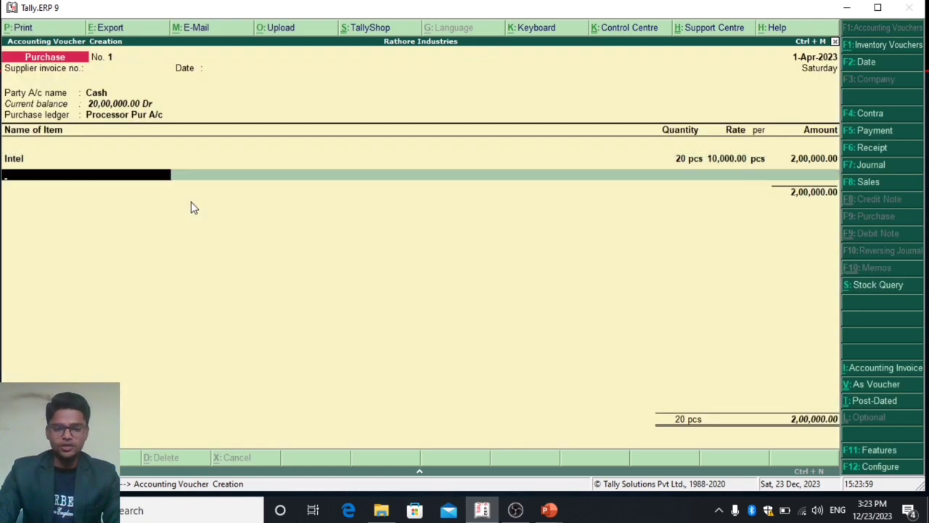
# Add the stock item AMD to the purchase voucher and choose godown A for its first allocation
pyautogui.press('Down')
pyautogui.press('Down')
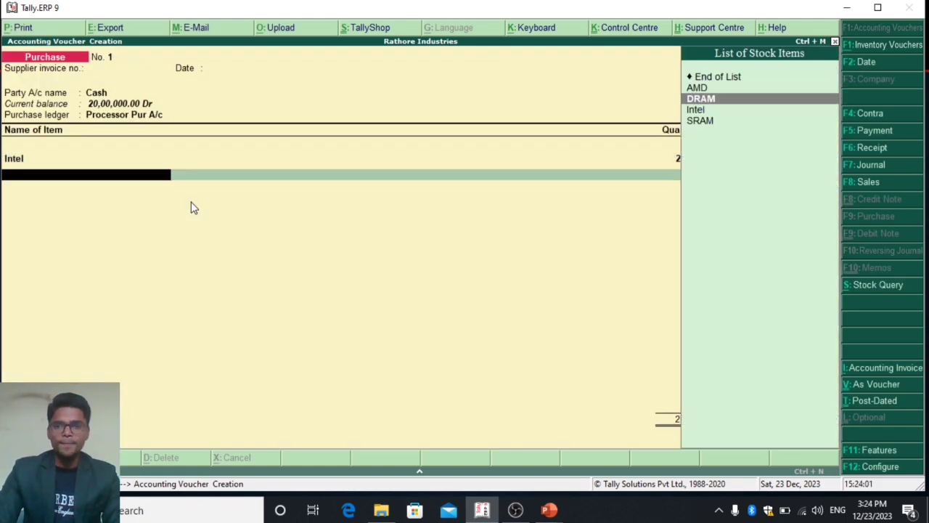
pyautogui.press('Up')
pyautogui.press('Return')
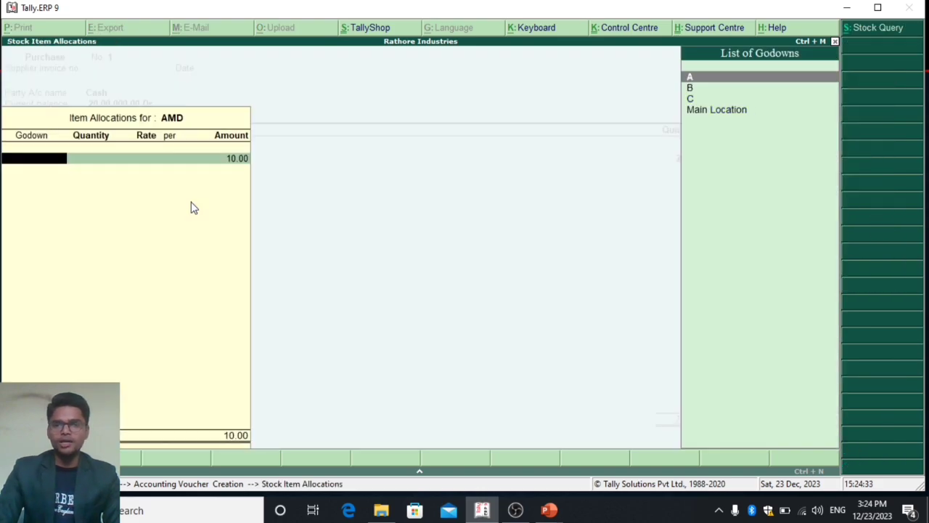
pyautogui.press('Return')
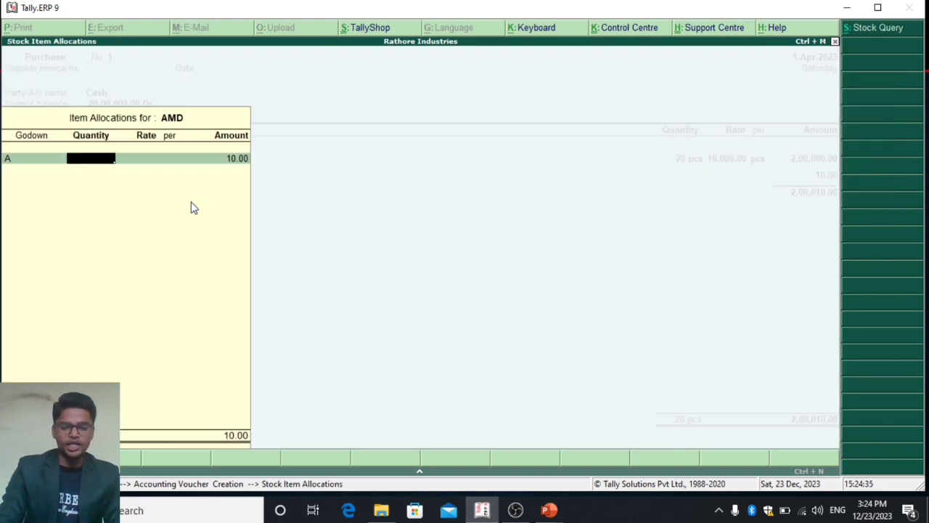
# Set the AMD allocation for godown A to 10 pcs at a rate of 15,000 and accept the item line
pyautogui.write('10')
pyautogui.press('Return')
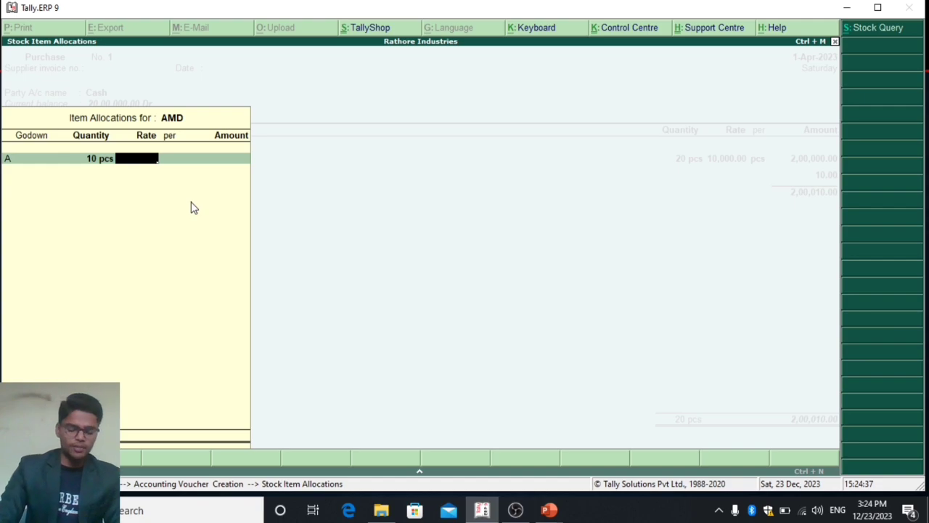
pyautogui.write('15000')
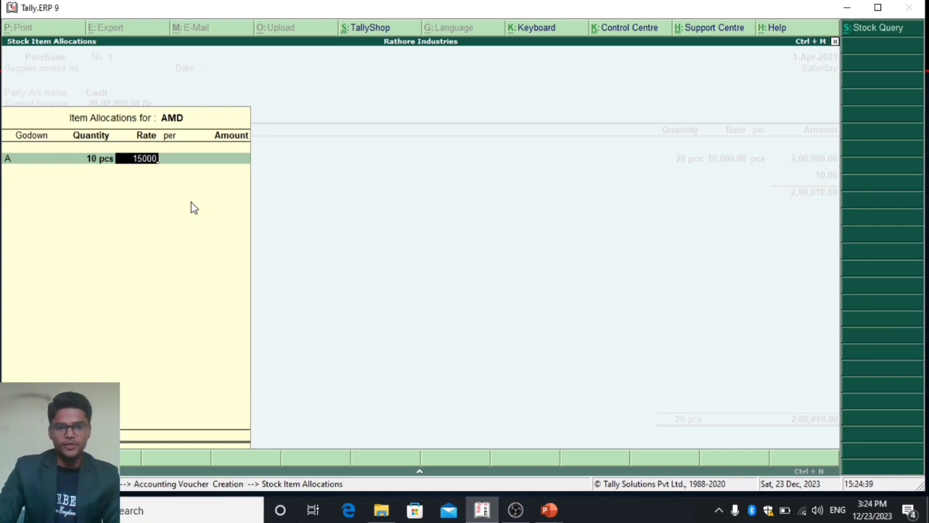
pyautogui.press('Return')
pyautogui.press('Return')
pyautogui.press('Return')
pyautogui.press('Return')
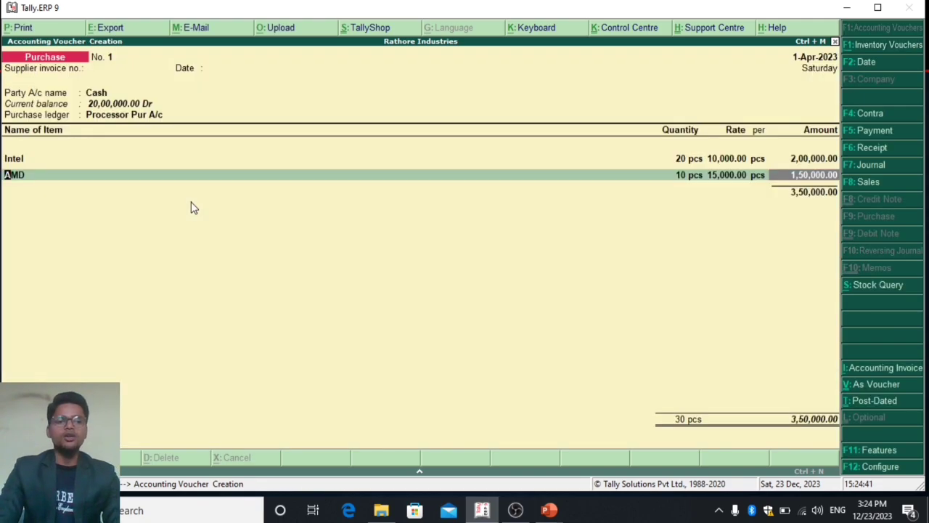
# Reopen the AMD item allocations and allocate another 10 pcs to godown B at a rate of 15,000
pyautogui.press('Return')
pyautogui.press('Return')
pyautogui.press('Return')
pyautogui.press('Return')
pyautogui.press('Return')
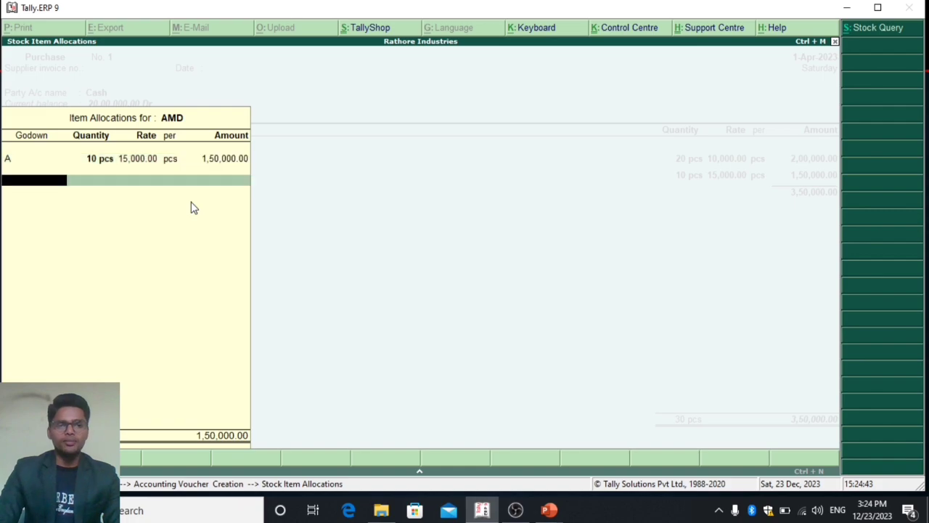
pyautogui.press('Down')
pyautogui.press('Down')
pyautogui.press('Return')
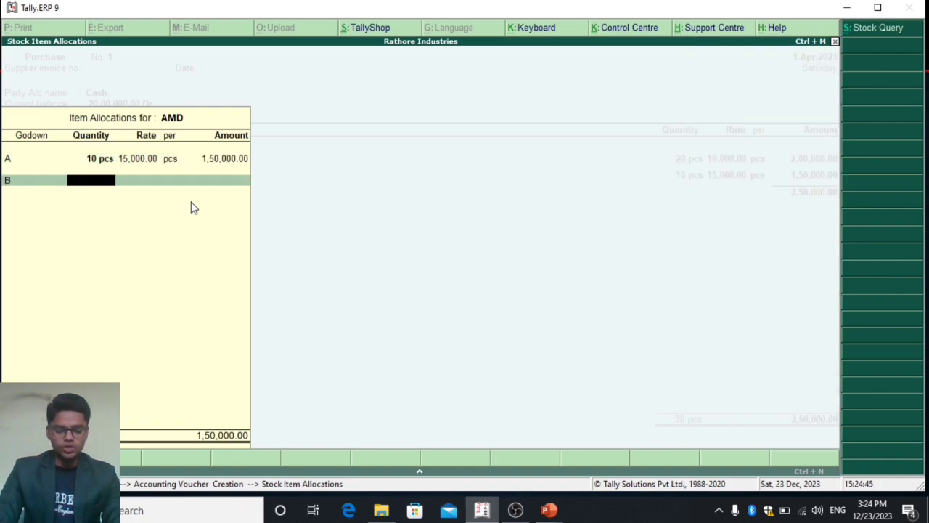
pyautogui.write('10')
pyautogui.press('Return')
pyautogui.press('Return')
pyautogui.press('Return')
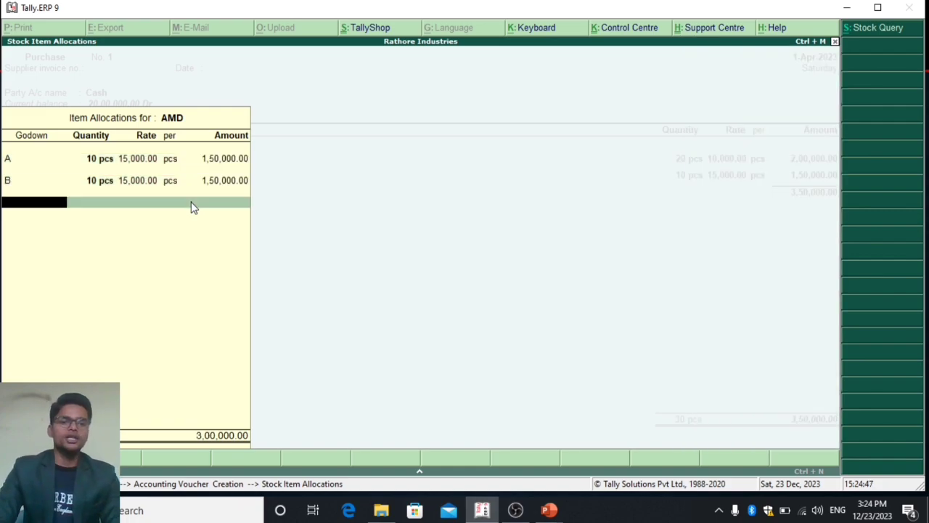
# Accept the AMD item line and save the processor purchase voucher
pyautogui.press('Return')
pyautogui.press('Return')
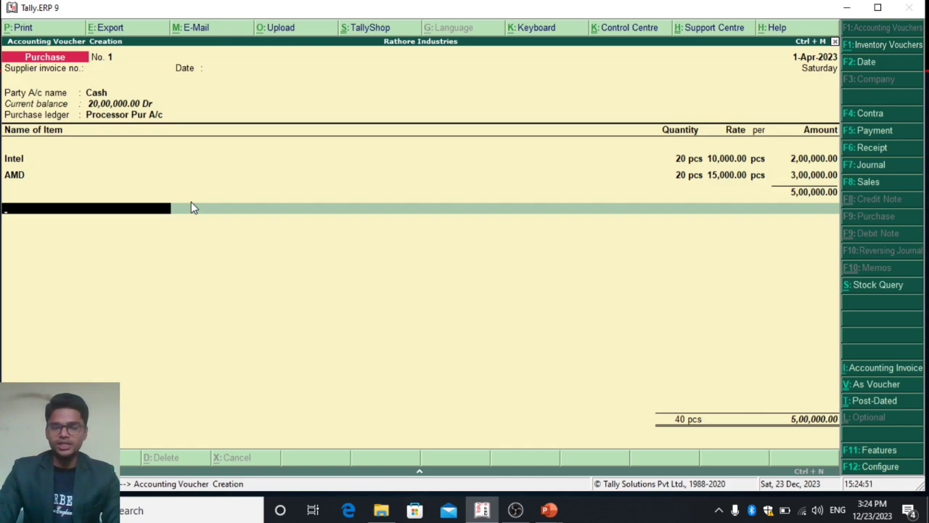
pyautogui.press('Return')
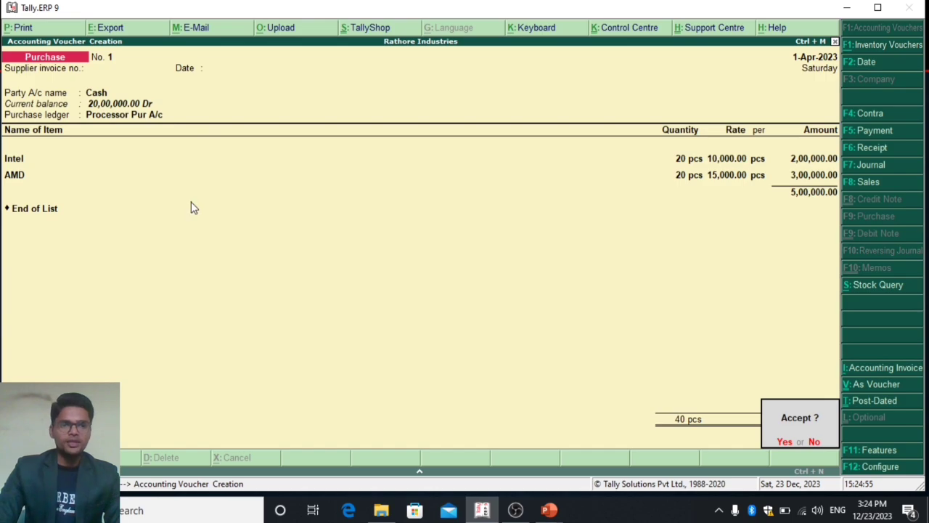
pyautogui.press('Return')
# Start a second purchase voucher with Cash as the party and RAM Purchase A/c as the purchase ledger
pyautogui.press('Return')
pyautogui.press('Return')
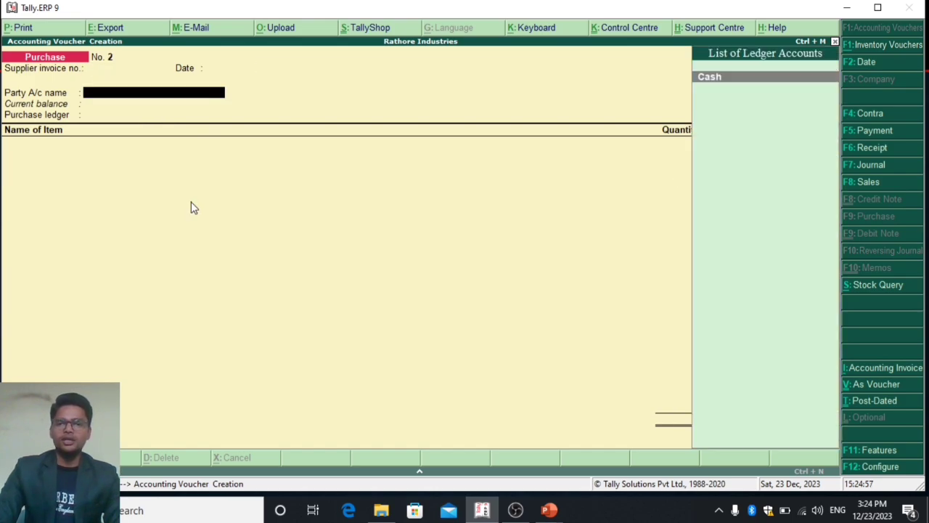
pyautogui.press('Return')
pyautogui.press('Return')
pyautogui.press('Return')
pyautogui.press('Return')
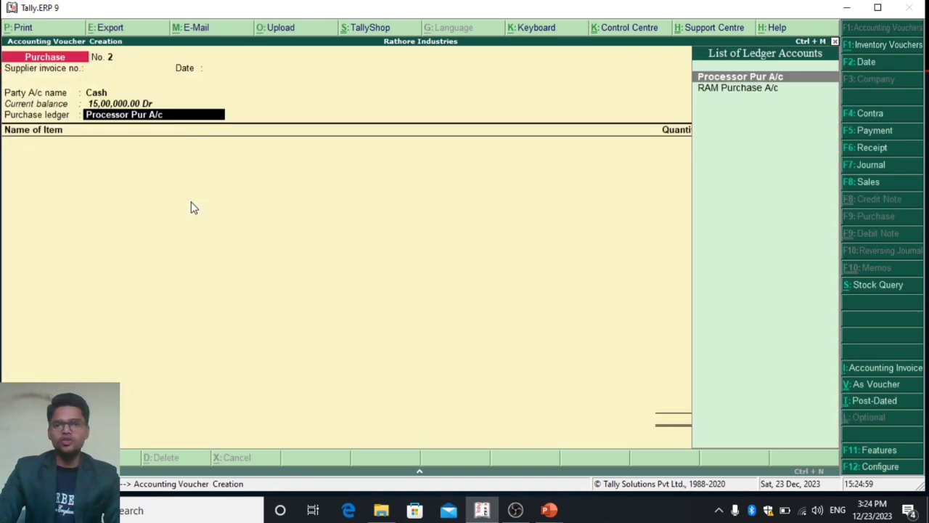
pyautogui.press('Down')
pyautogui.press('Return')
# Add the stock item SRAM to the purchase voucher and choose godown A for its first allocation
pyautogui.press('Down')
pyautogui.press('Down')
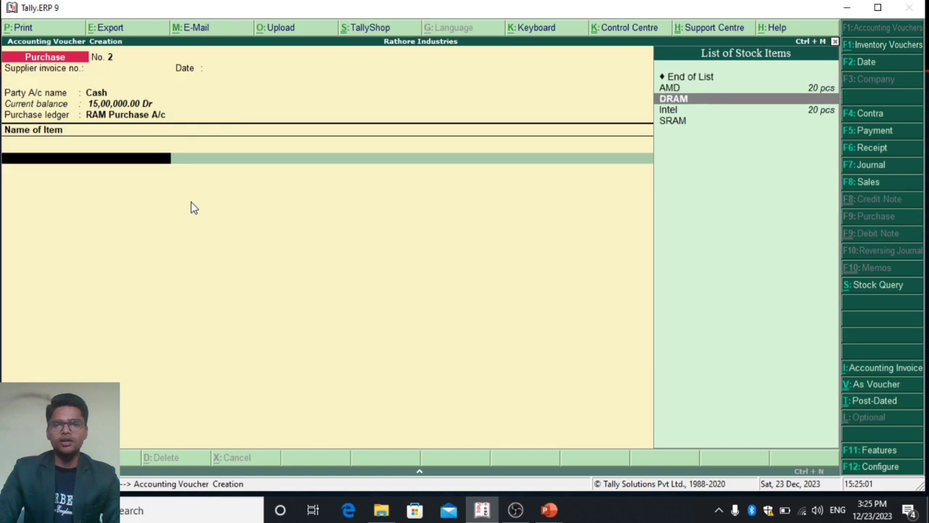
pyautogui.press('Down')
pyautogui.press('Down')
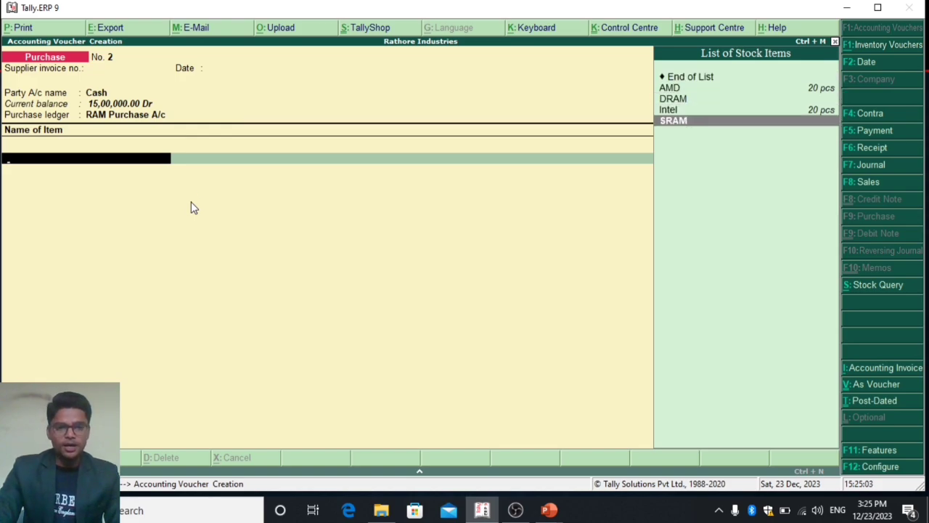
pyautogui.press('Return')
pyautogui.press('Down')
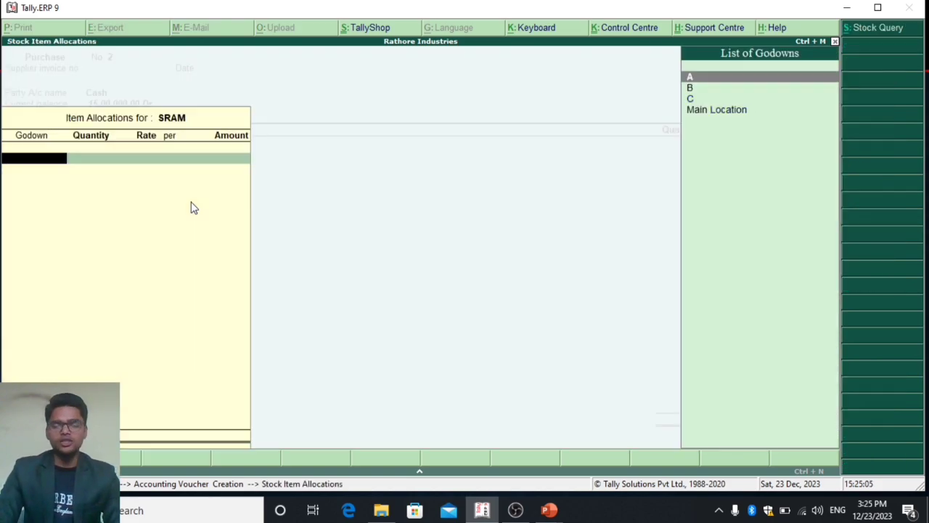
pyautogui.press('Return')
# Set the SRAM allocation for godown A to 50 pcs at a rate of 2,000
pyautogui.write('50')
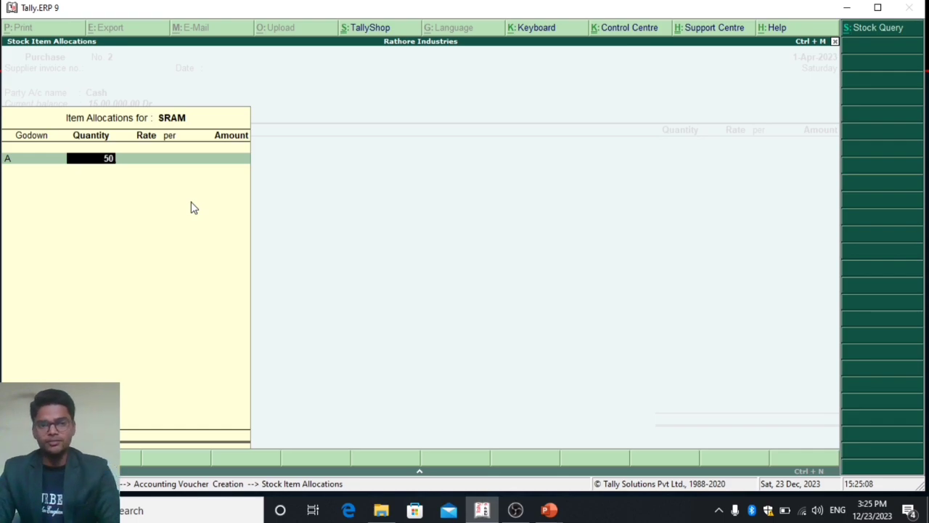
pyautogui.press('Return')
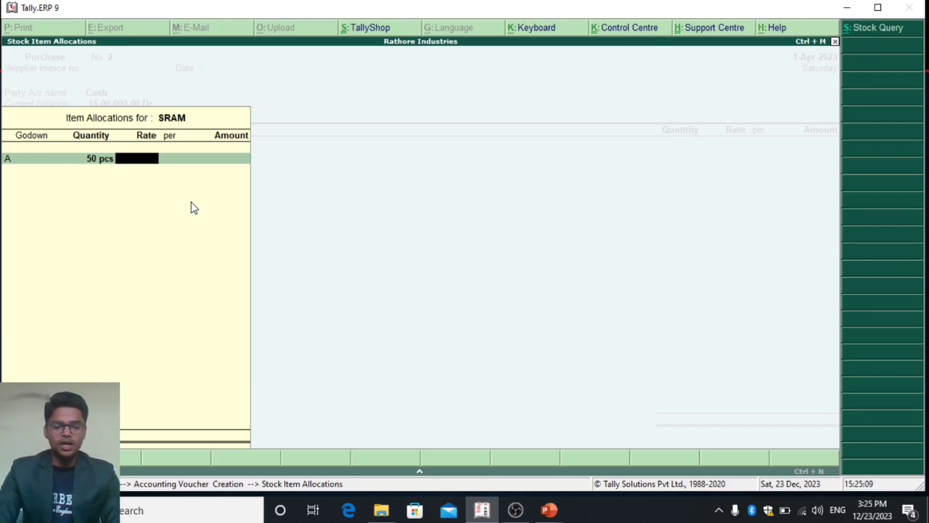
pyautogui.write('2')
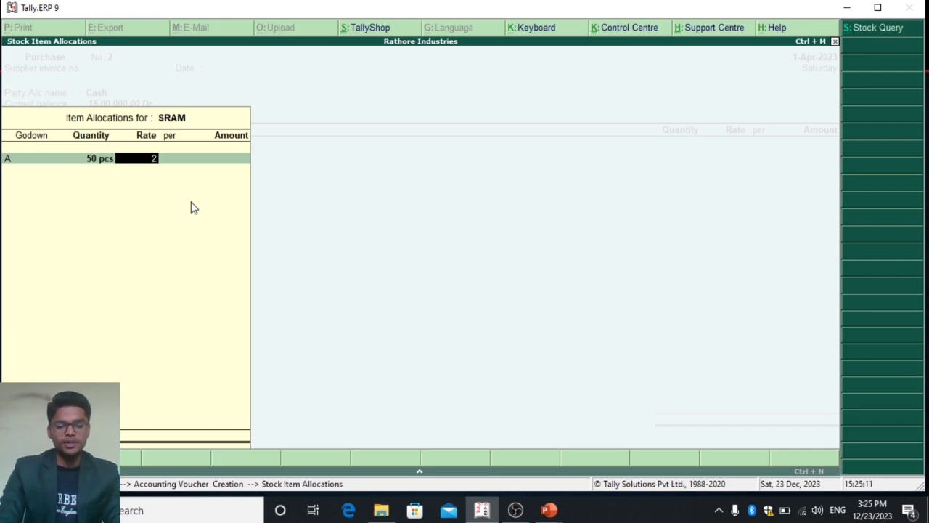
pyautogui.write(',00000')
pyautogui.press('Return')
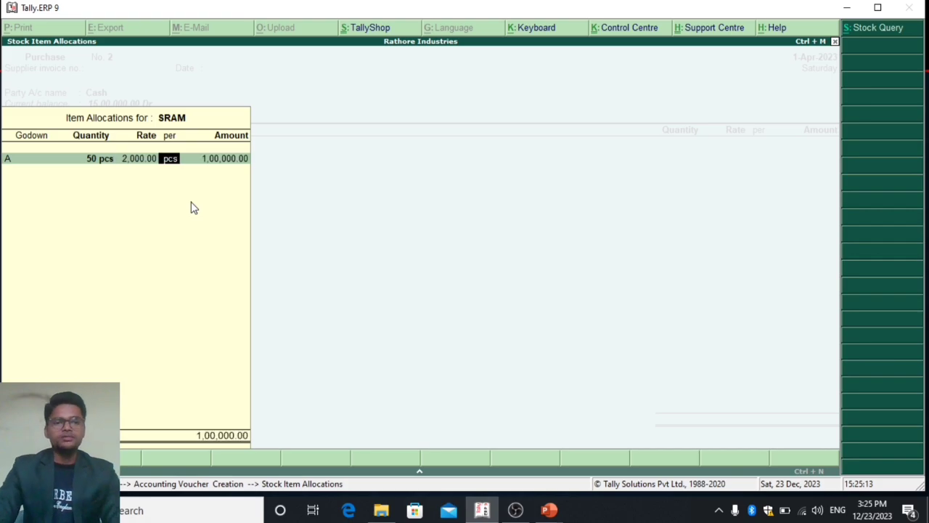
pyautogui.press('Return')
pyautogui.press('Return')
# Allocate another 50 pcs of SRAM to godown B at a rate of 2,000 and accept the item line
pyautogui.press('Down')
pyautogui.press('Down')
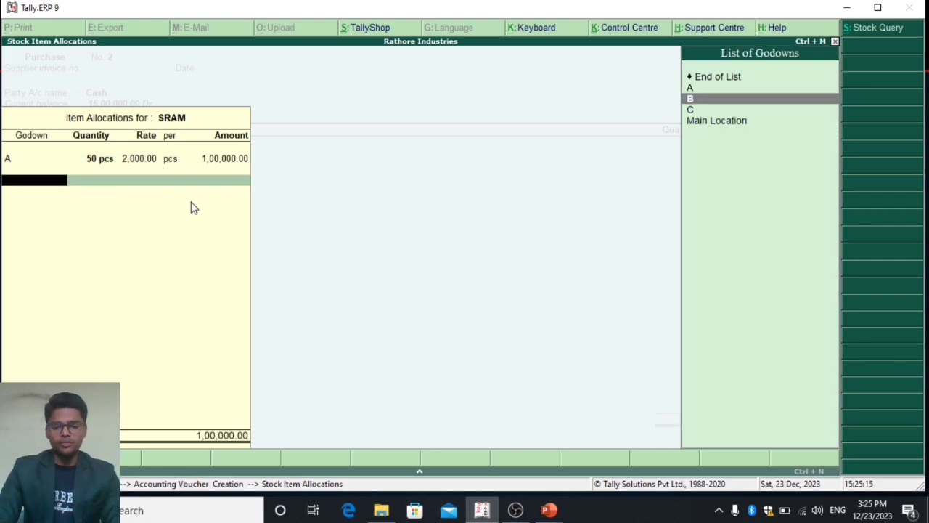
pyautogui.press('Return')
pyautogui.write('50')
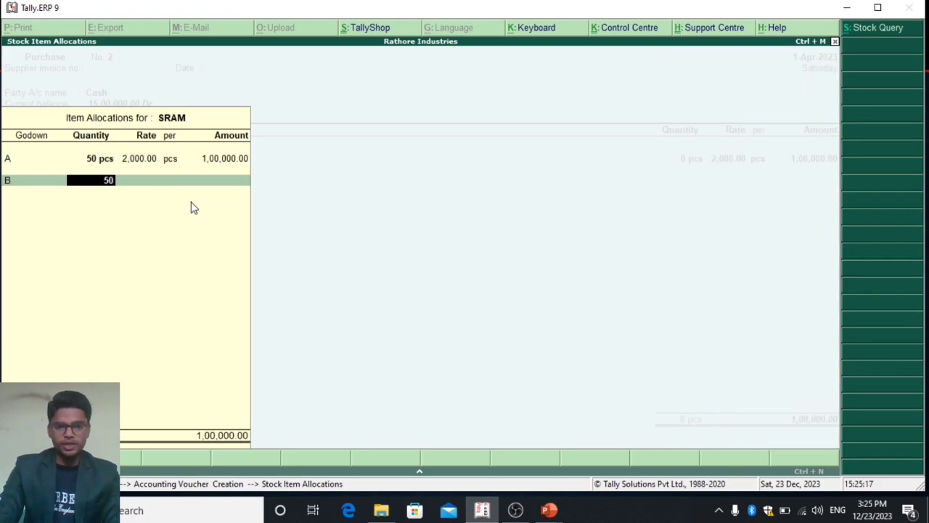
pyautogui.press('Return')
pyautogui.press('Return')
pyautogui.press('Return')
pyautogui.press('Return')
pyautogui.press('Return')
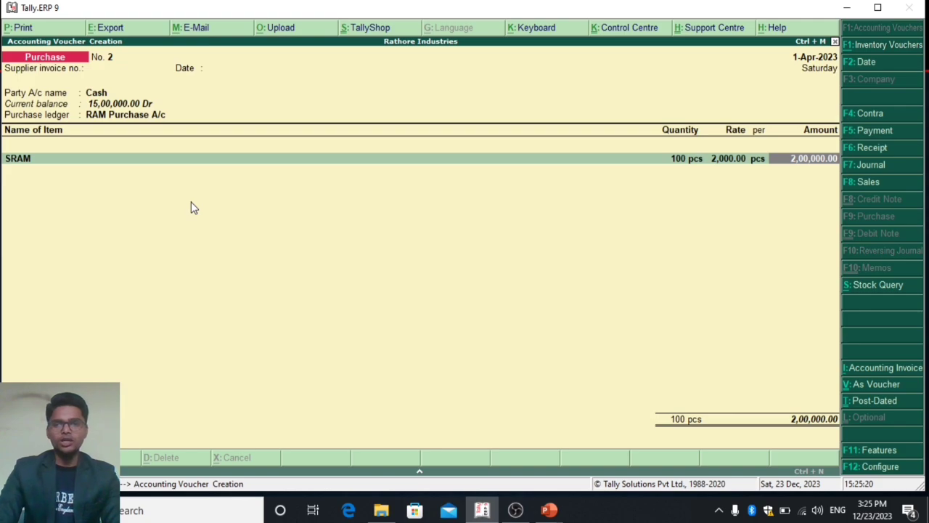
pyautogui.press('Return')
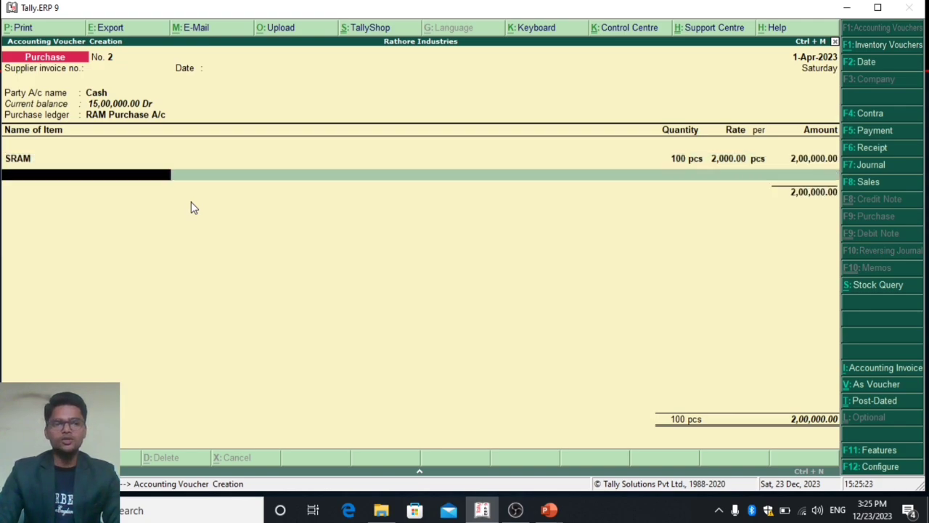
# Add the stock item DRAM to the purchase voucher and choose godown A for its first allocation
pyautogui.press('Down')
pyautogui.press('Down')
pyautogui.press('Down')
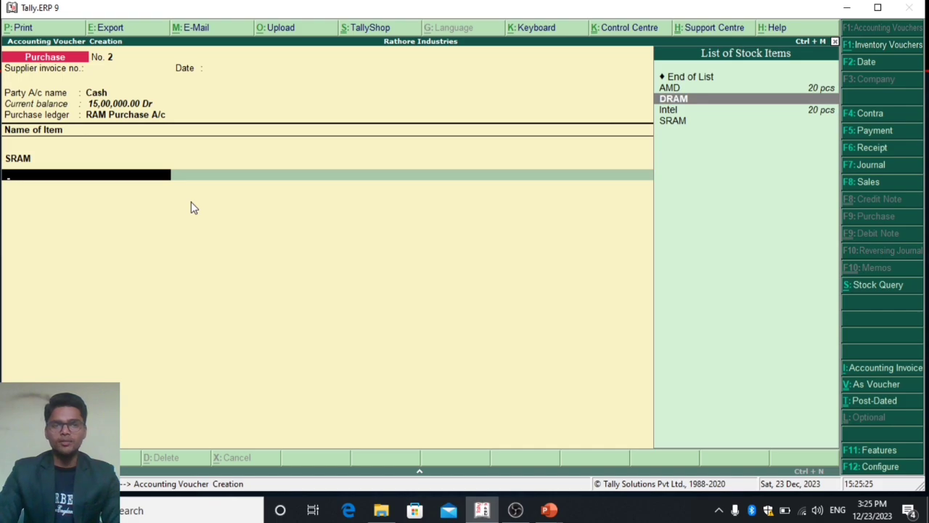
pyautogui.press('Return')
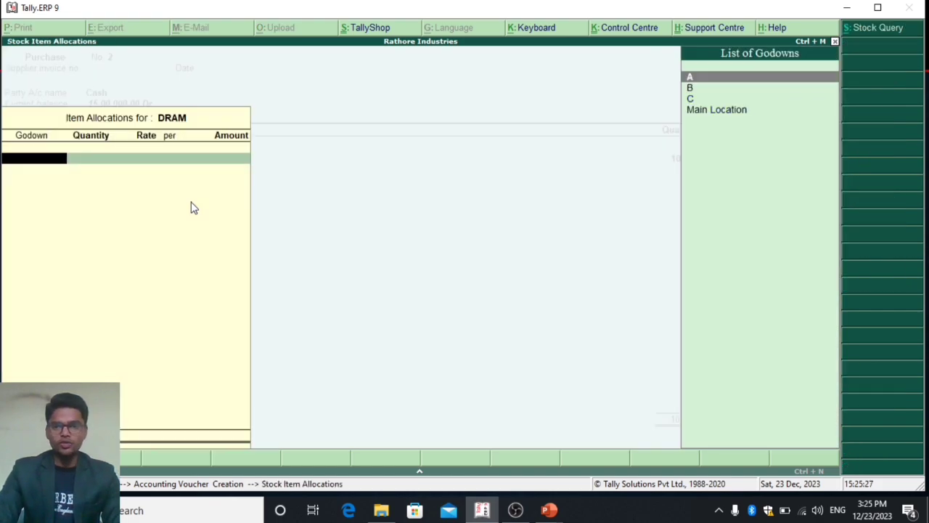
pyautogui.press('Return')
# Set the DRAM allocation for godown A to 50 pcs at a rate of 2,000
pyautogui.write('50')
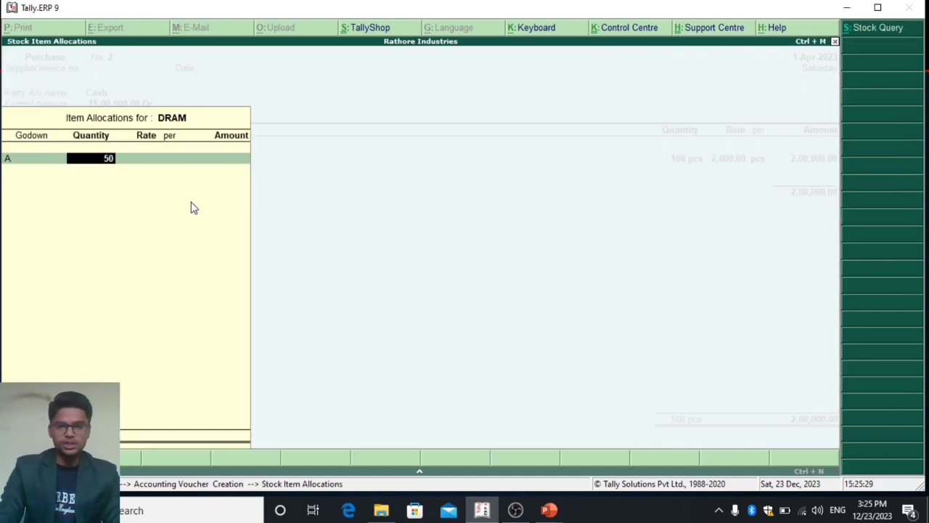
pyautogui.press('Return')
pyautogui.write('2000')
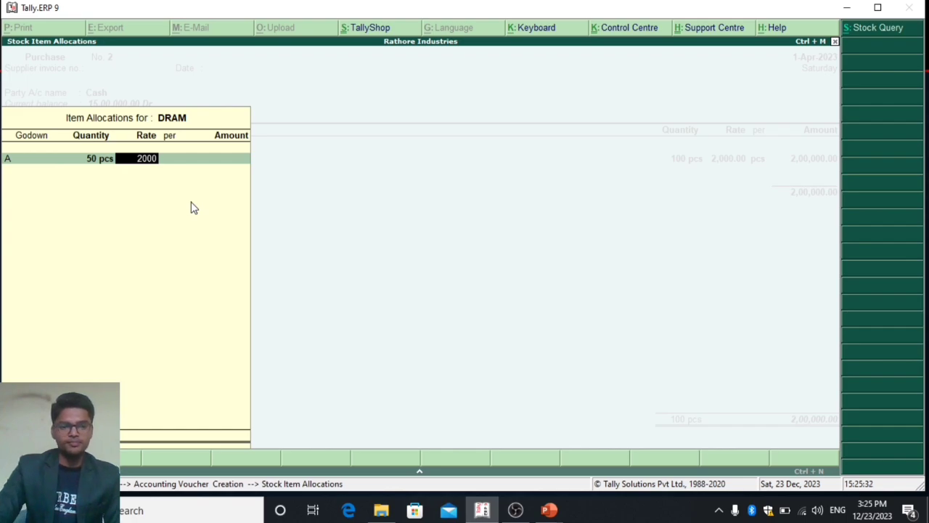
pyautogui.press('Return')
pyautogui.press('Return')
pyautogui.press('Return')
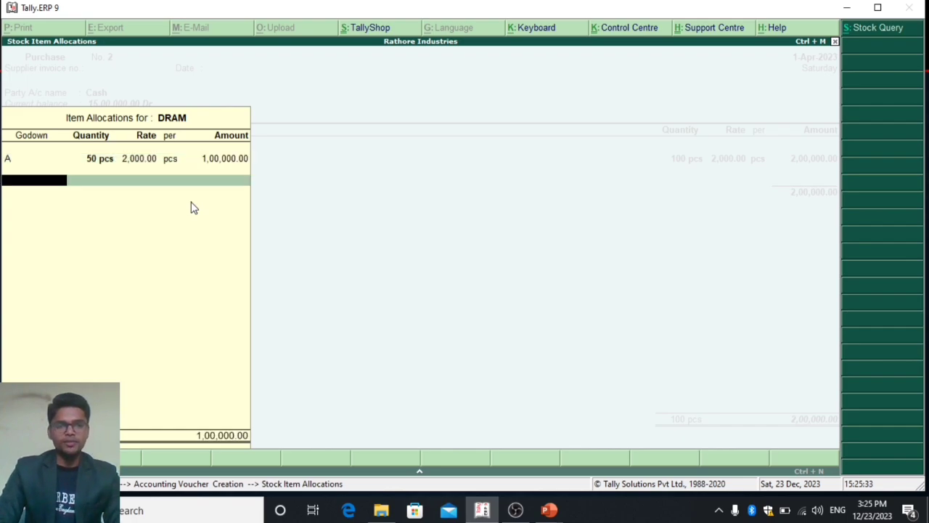
# Allocate another 50 pcs of DRAM to godown B at a rate of 2,000 and accept the item line
pyautogui.press('Down')
pyautogui.press('Down')
pyautogui.press('Return')
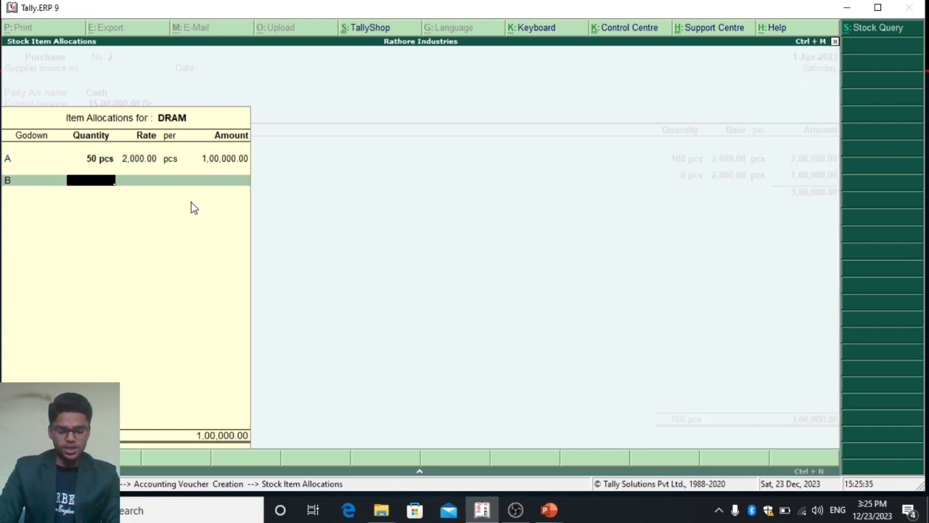
pyautogui.write('50')
pyautogui.press('Return')
pyautogui.press('Return')
pyautogui.press('Return')
pyautogui.press('Return')
pyautogui.press('Return')
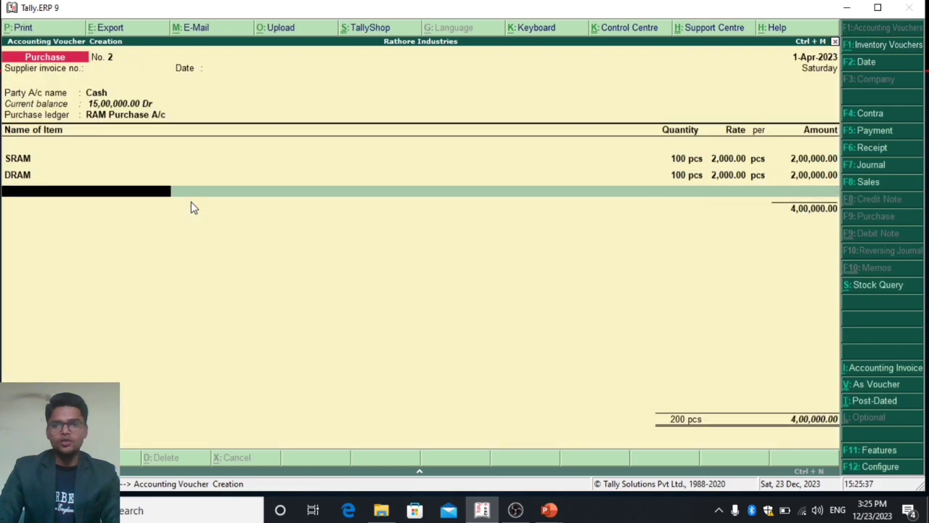
# End the item list without a narration, save the RAM purchase voucher and return to the Gateway of Tally
pyautogui.press('Return')
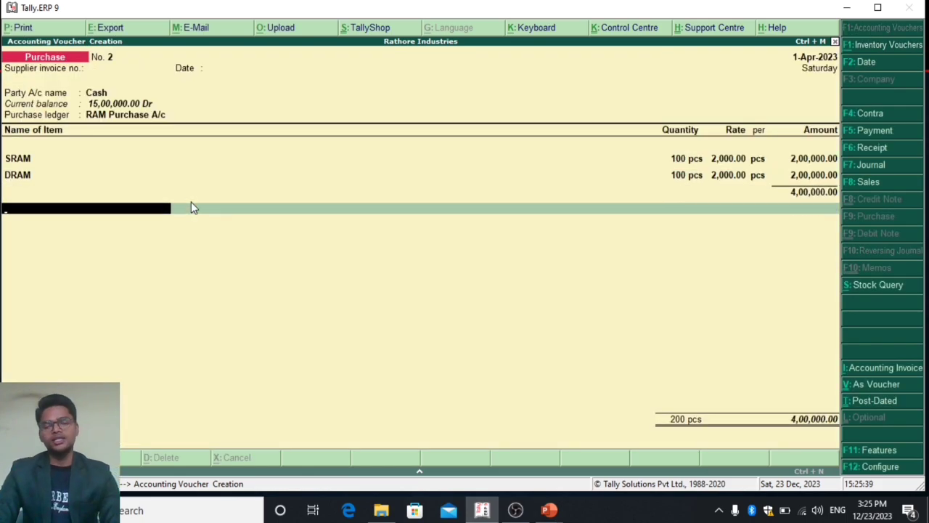
pyautogui.press('Return')
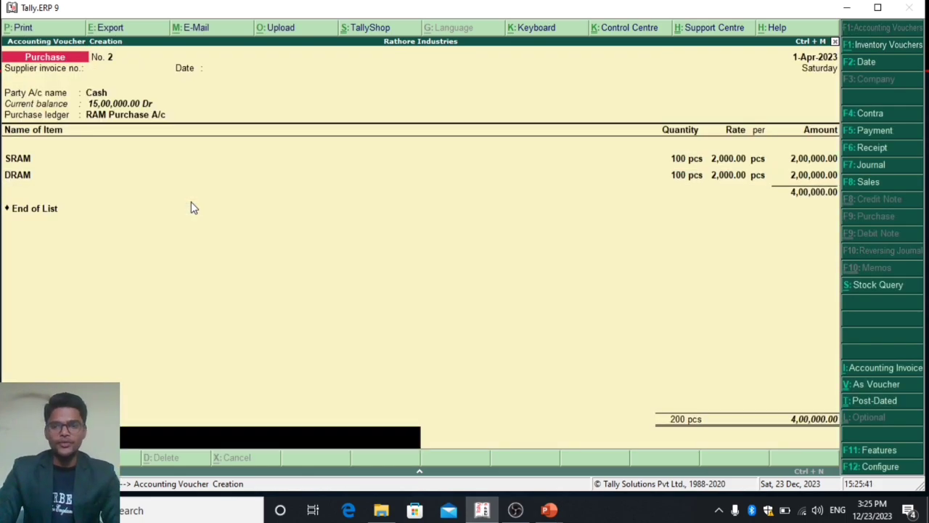
pyautogui.press('Return')
pyautogui.press('Return')
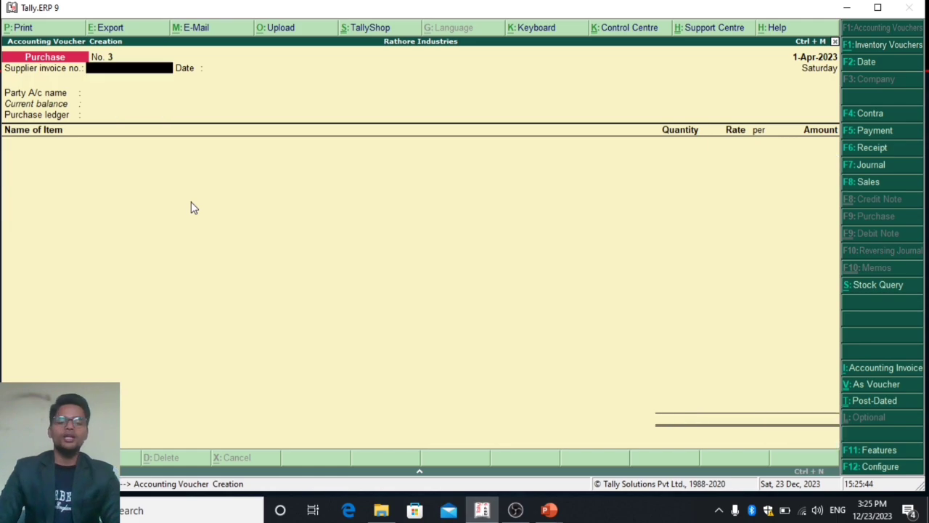
pyautogui.press('Escape')
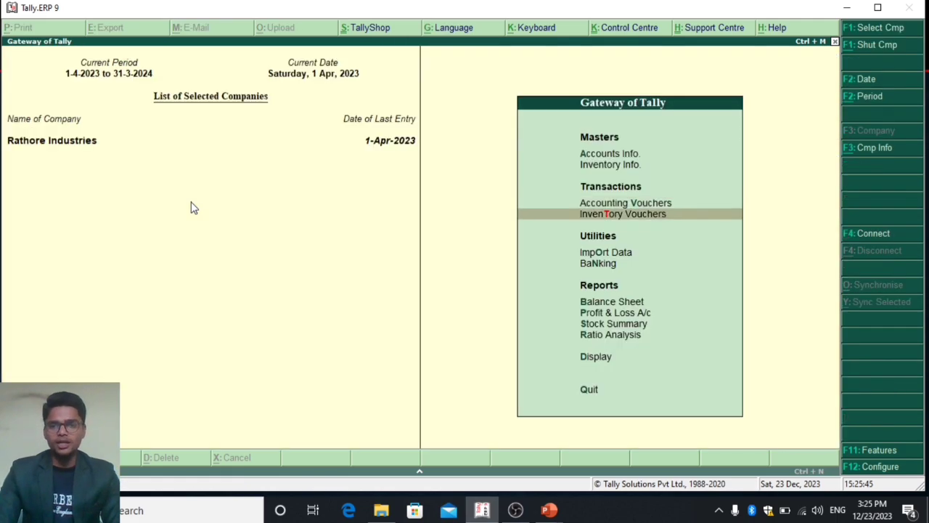
# Open the Stock Summary report from the Gateway of Tally and expand it to show the individual stock items
pyautogui.press('Down')
pyautogui.press('Up')
pyautogui.press('Up')
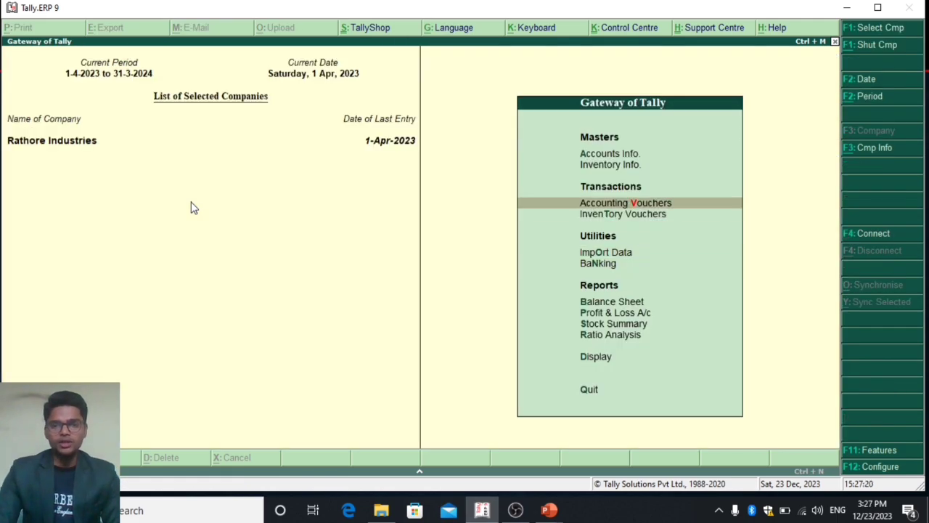
pyautogui.press('Down')
pyautogui.press('Down')
pyautogui.press('Down')
pyautogui.press('Down')
pyautogui.press('Down')
pyautogui.press('Down')
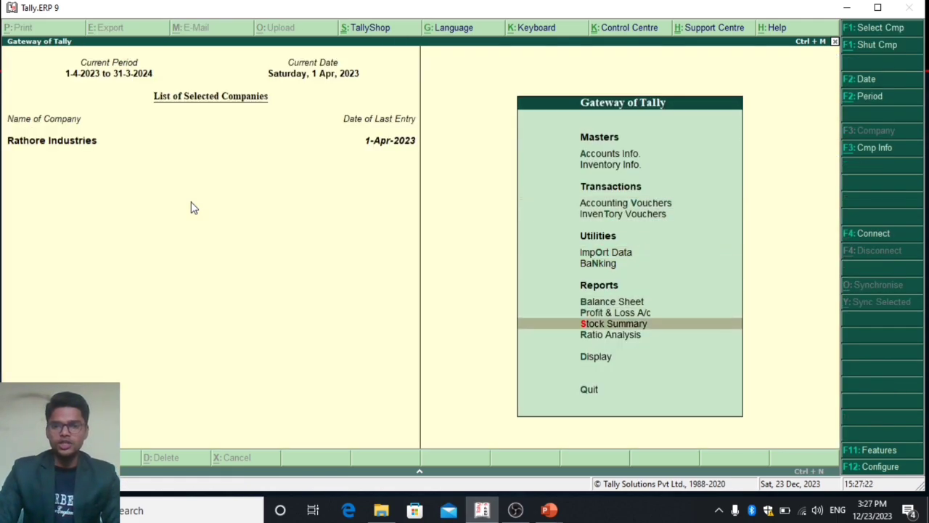
pyautogui.press('Return')
pyautogui.hotkey('alt', 'F1')
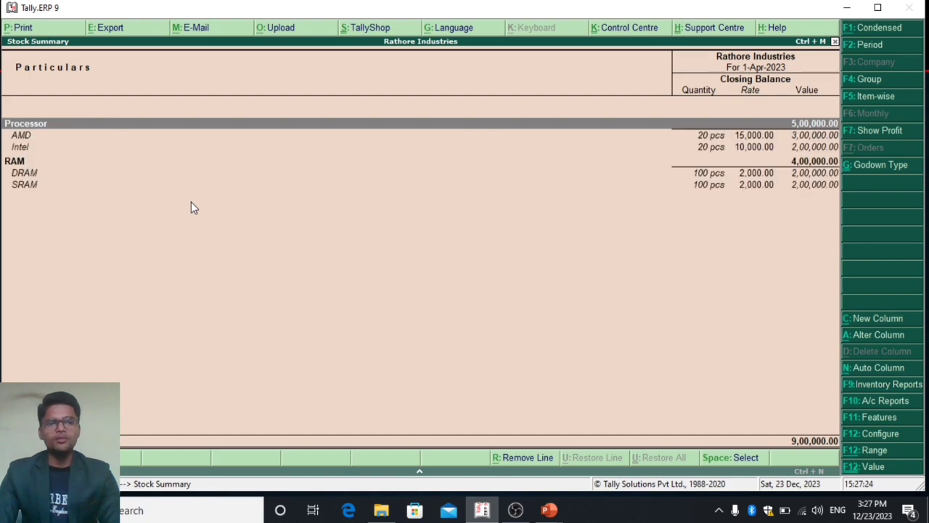
# Review the closing quantities, rates and values of the processor and RAM items in the Stock Summary and close the report
pyautogui.press('Down')
pyautogui.press('Down')
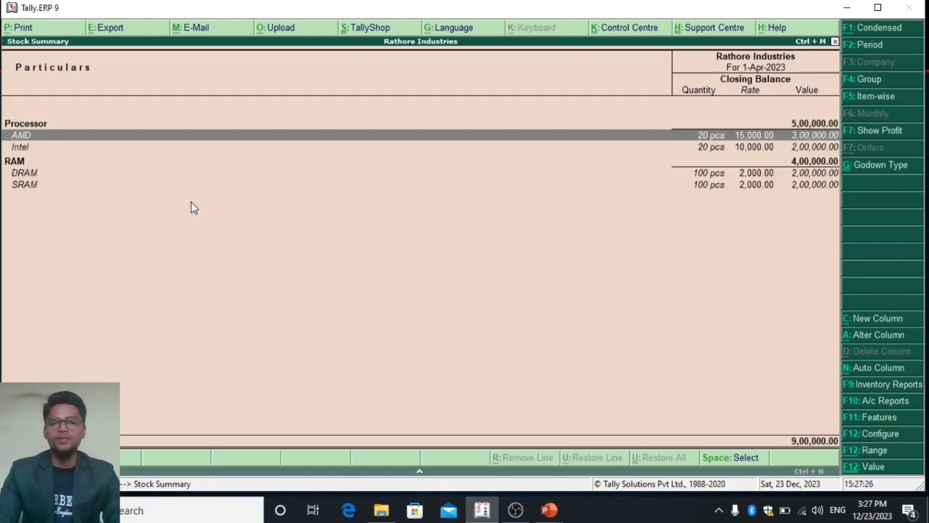
pyautogui.press('Up')
pyautogui.press('Down')
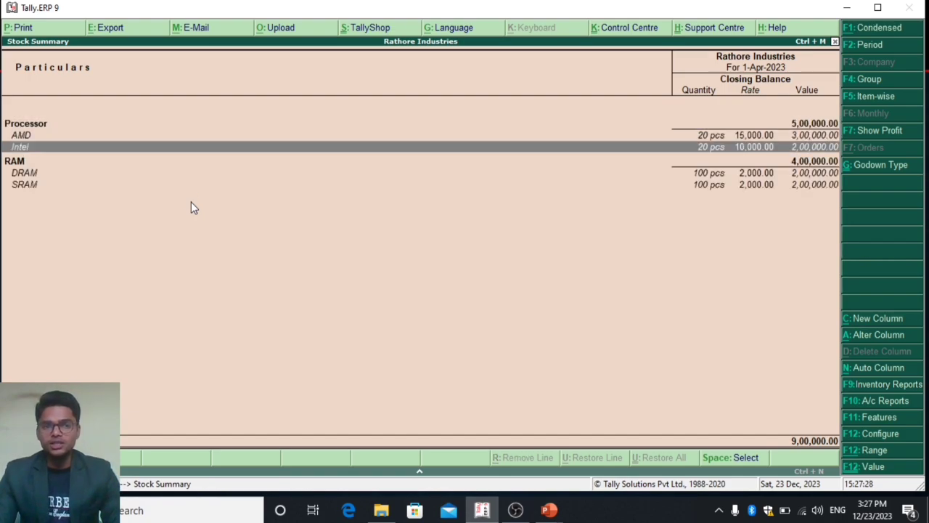
pyautogui.press('Down')
pyautogui.press('Down')
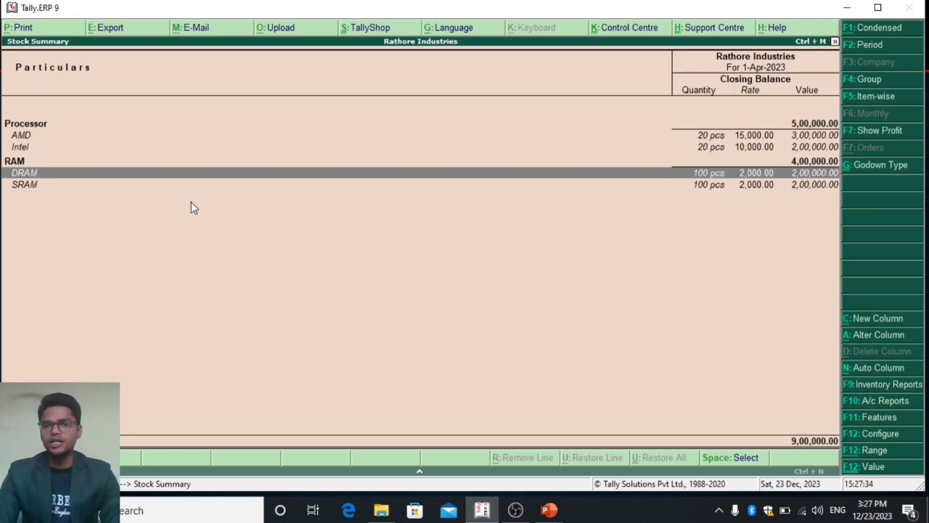
pyautogui.press('Down')
pyautogui.press('Up')
pyautogui.press('Up')
pyautogui.press('Up')
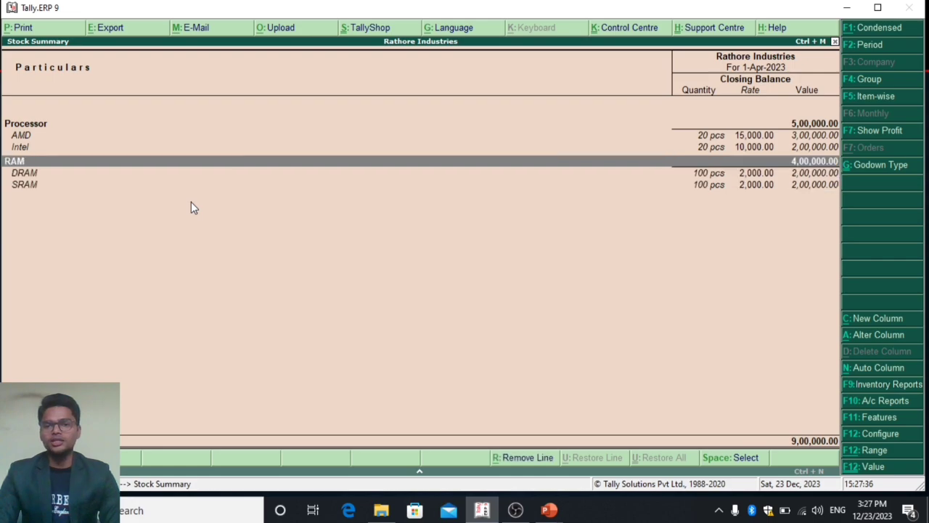
pyautogui.press('Escape')
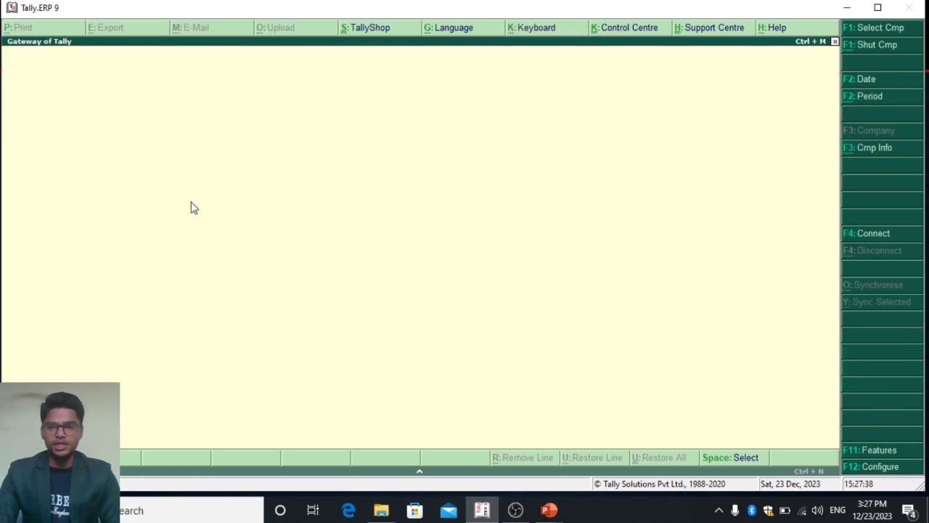
# Reopen the detailed Stock Summary, check the processor and RAM item lines again and return to the Gateway of Tally
pyautogui.press('Escape')
pyautogui.press('Escape')
pyautogui.press('Up')
pyautogui.press('Up')
pyautogui.press('Up')
pyautogui.press('Up')
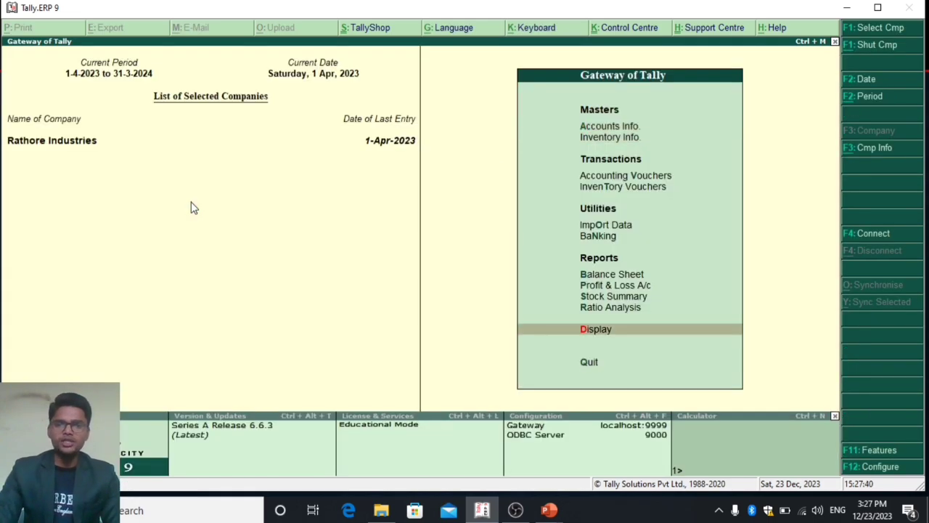
pyautogui.press('Return')
pyautogui.hotkey('alt', 'F1')
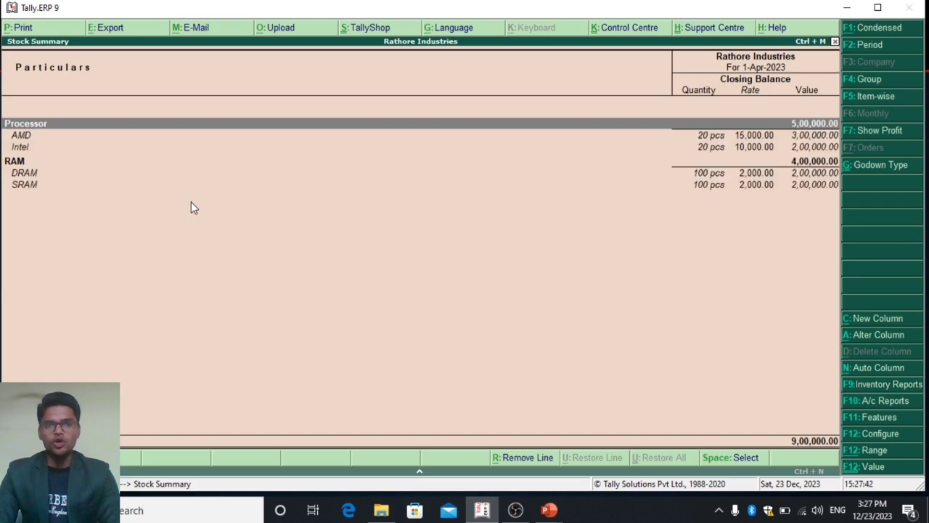
pyautogui.press('Down')
pyautogui.press('Down')
pyautogui.press('Down')
pyautogui.press('Down')
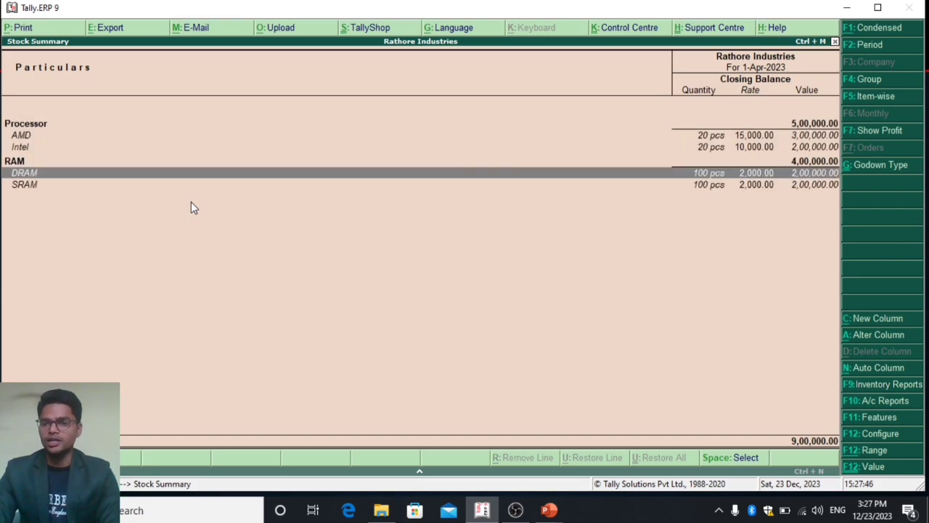
pyautogui.press('Escape')
pyautogui.press('Escape')
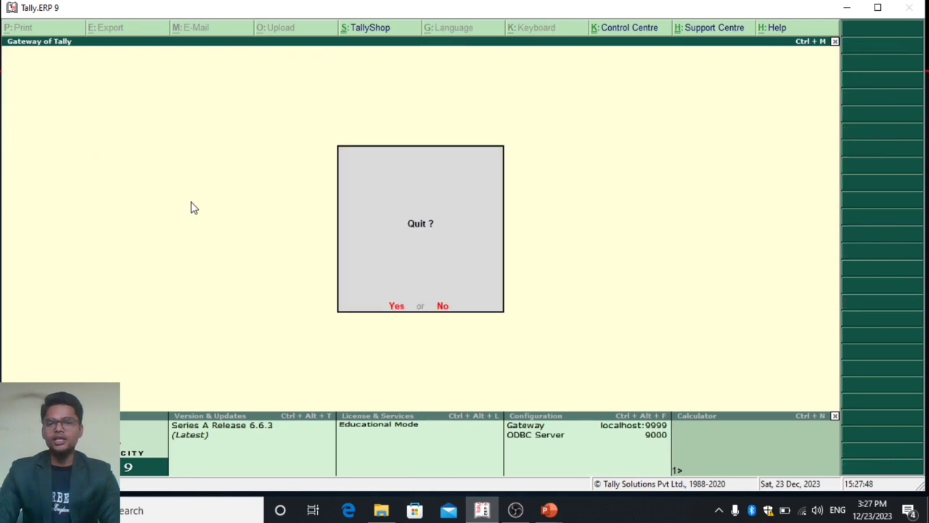
pyautogui.press('Escape')
# Open the Statements of Inventory reports from the Display Menu
pyautogui.press('Up')
pyautogui.press('Up')
pyautogui.press('Return')
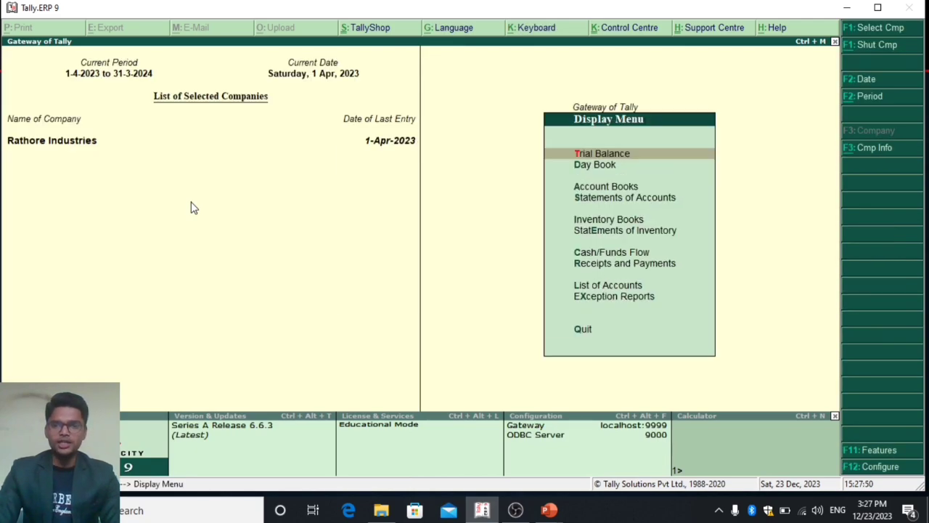
pyautogui.press('Down')
pyautogui.press('Down')
pyautogui.press('Down')
pyautogui.press('Down')
pyautogui.press('Down')
pyautogui.press('Return')
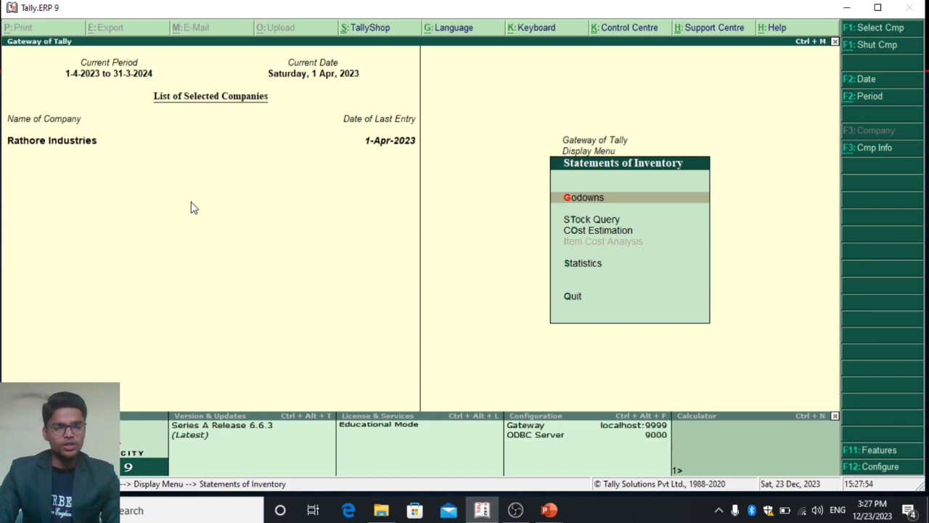
# Open the Godown Summary for godown A in detailed view and review its processor and RAM stock
pyautogui.press('Return')
pyautogui.press('Down')
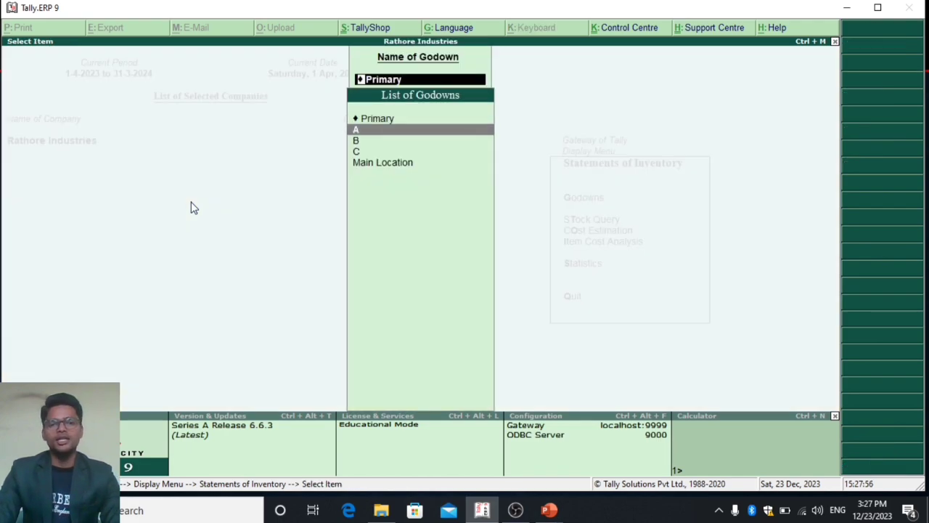
pyautogui.press('Return')
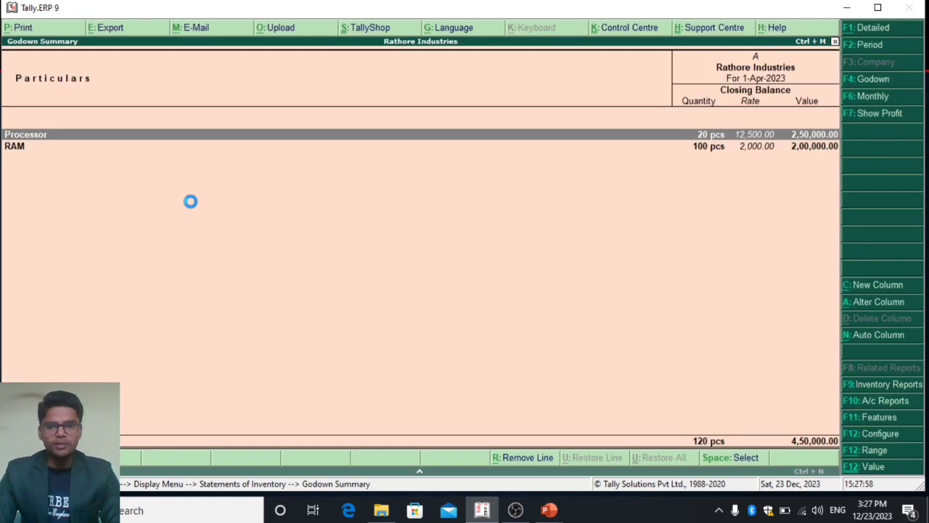
pyautogui.hotkey('alt', 'F1')
pyautogui.press('Down')
pyautogui.press('Down')
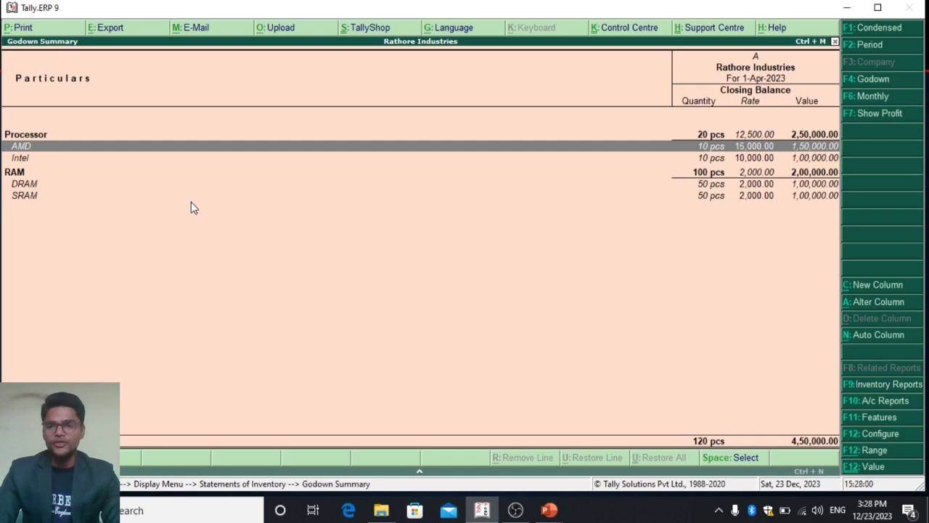
pyautogui.press('Down')
pyautogui.press('Down')
pyautogui.press('Down')
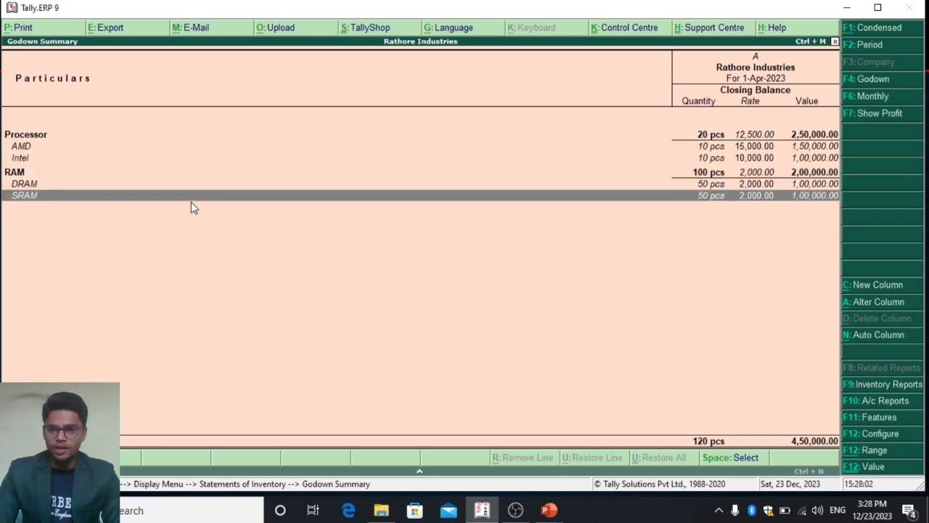
# Switch to the Godown Summary for godown B and review its stock items in detailed view
pyautogui.press('Escape')
pyautogui.press('Down')
pyautogui.press('Return')
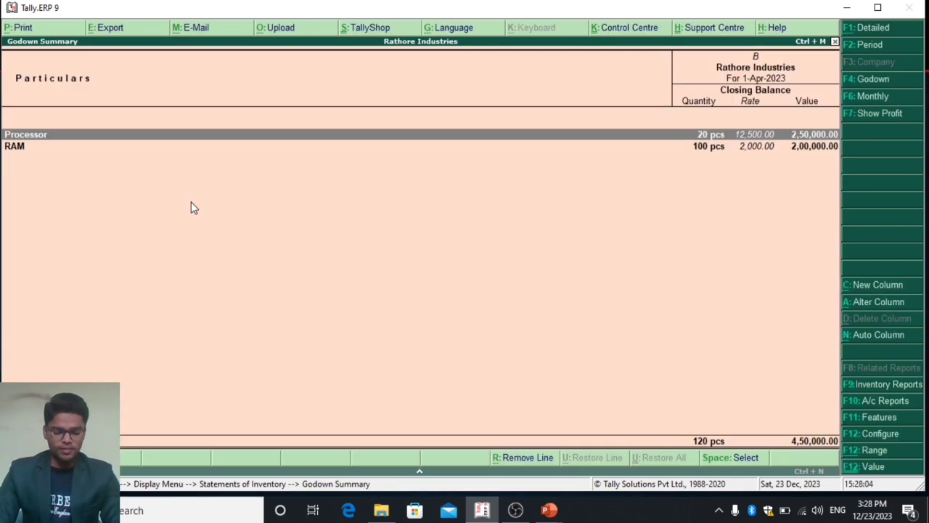
pyautogui.hotkey('alt', 'F1')
pyautogui.press('Down')
pyautogui.press('Down')
pyautogui.press('Down')
pyautogui.press('Down')
pyautogui.press('Down')
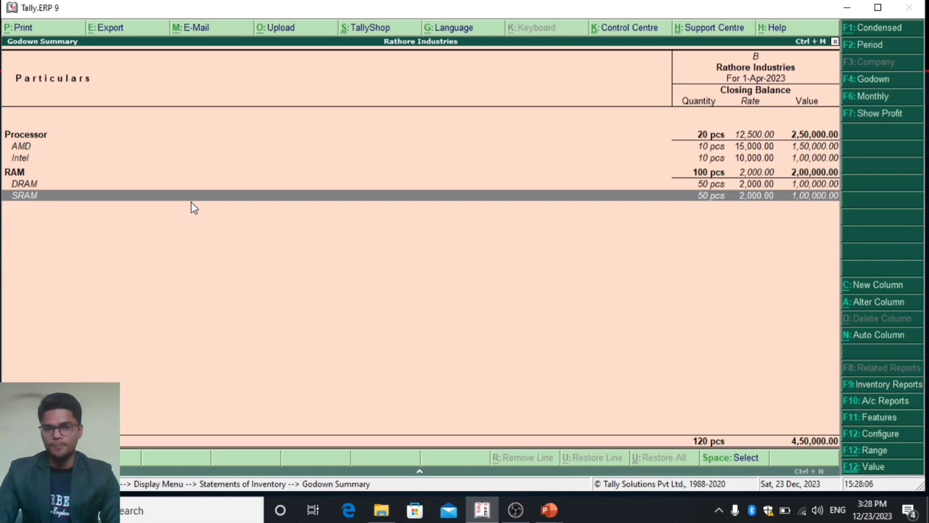
# Check the Godown Summary for godown C and return to the Gateway of Tally
pyautogui.press('Escape')
pyautogui.press('Down')
pyautogui.press('Return')
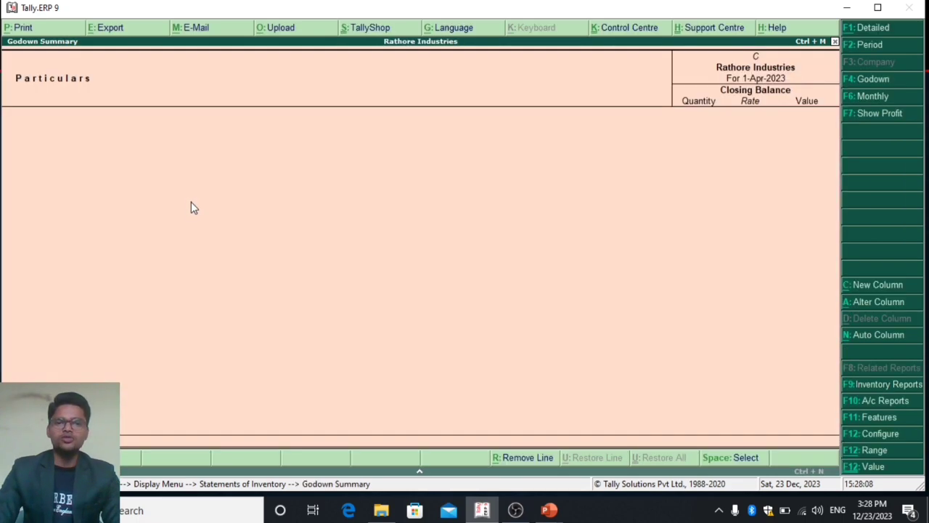
pyautogui.press('Escape')
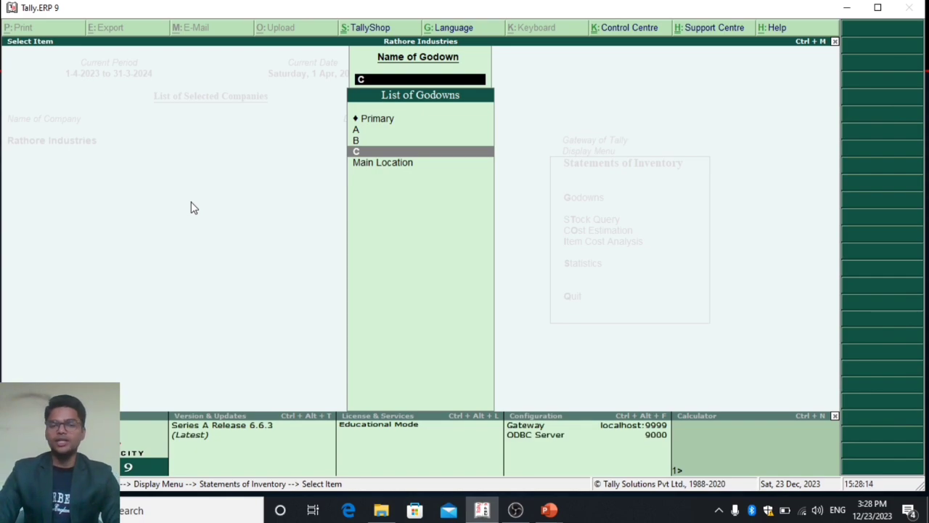
pyautogui.press('Escape')
pyautogui.press('Escape')
pyautogui.press('Escape')
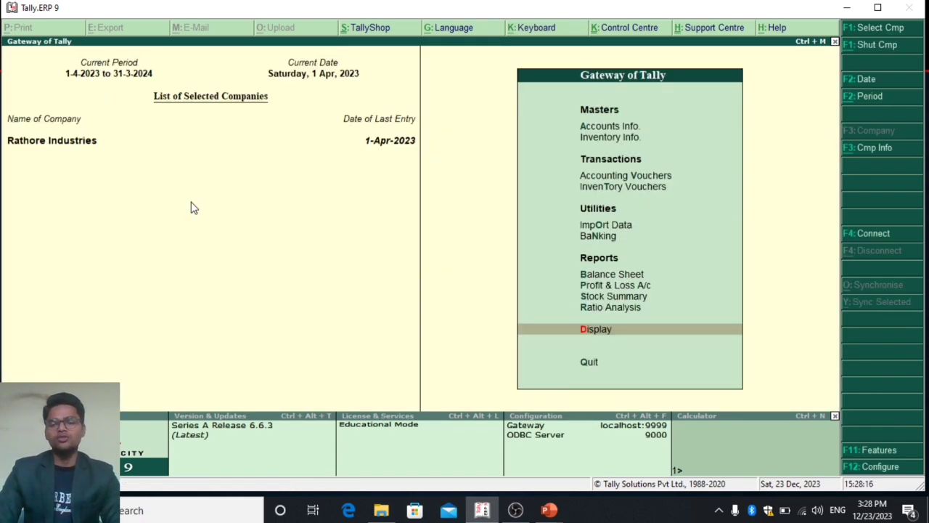
# Start a new Stock Journal voucher from Accounting Vouchers for transferring materials
pyautogui.press('Up')
pyautogui.press('Up')
pyautogui.press('Up')
pyautogui.press('Up')
pyautogui.press('Up')
pyautogui.press('Up')
pyautogui.press('Up')
pyautogui.press('Up')
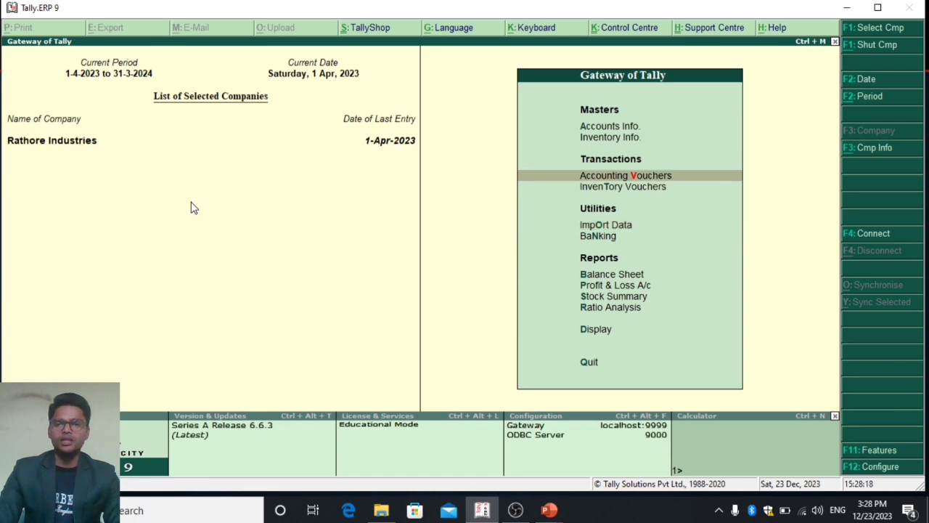
pyautogui.press('Return')
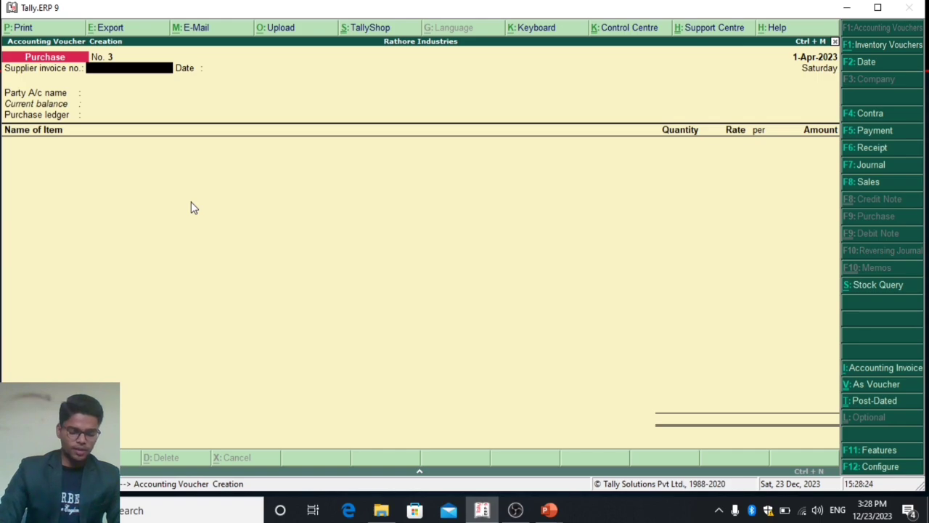
pyautogui.hotkey('alt', 'F7')
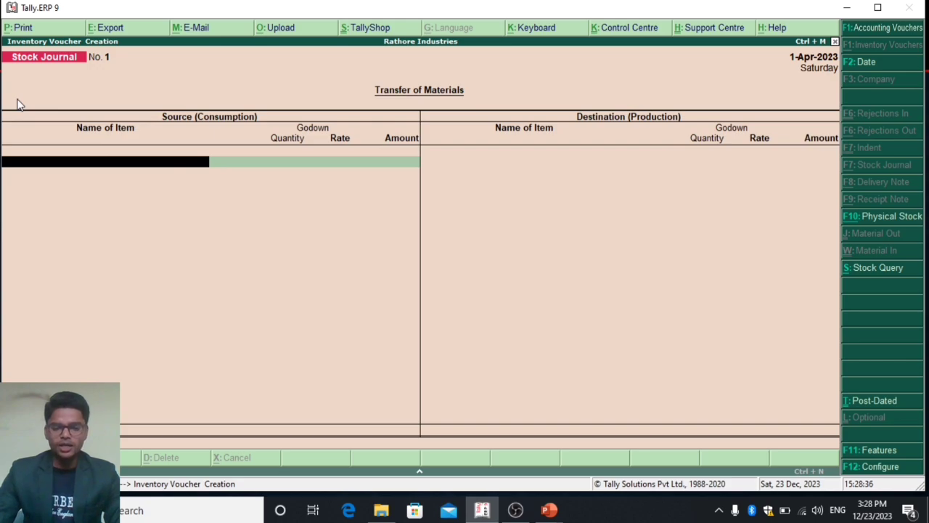
# Add DRAM from godown A as a source item with 25 pcs at a rate of 2,000
pyautogui.press('space')
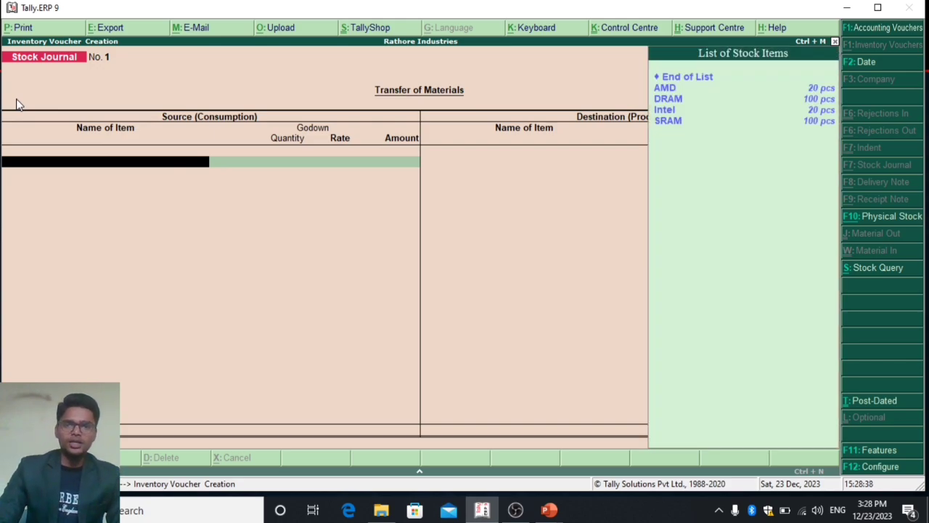
pyautogui.press('Down')
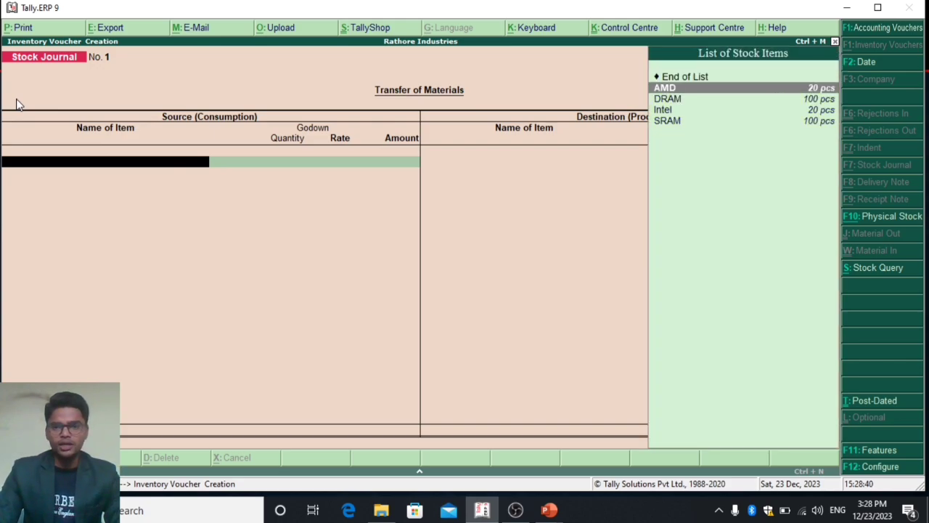
pyautogui.press('Down')
pyautogui.press('Return')
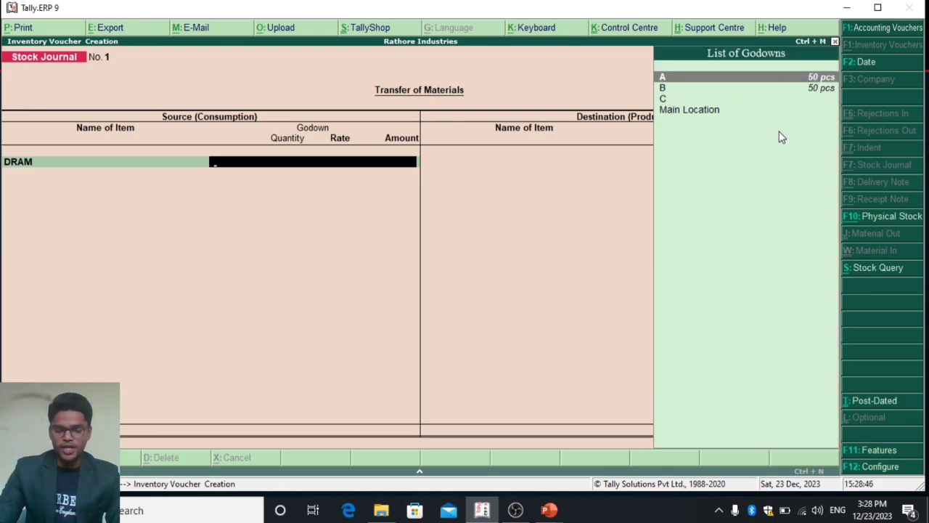
pyautogui.press('Return')
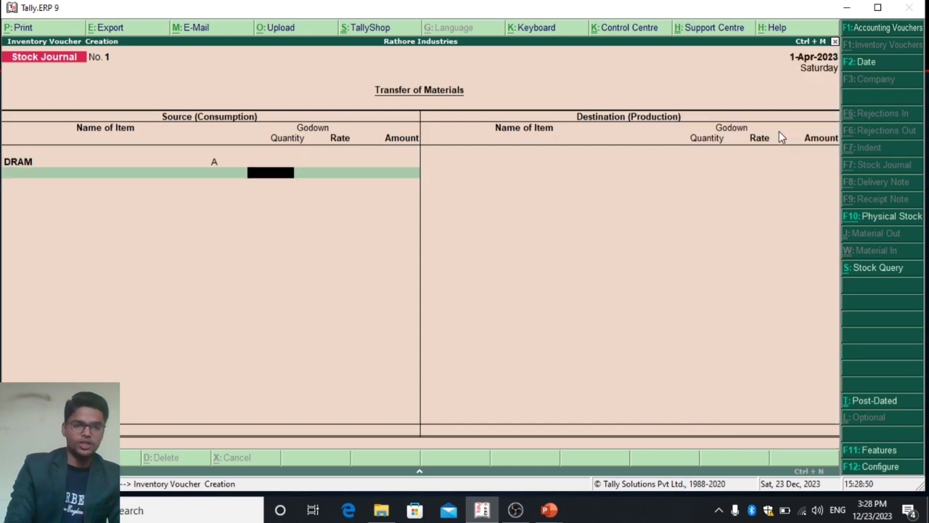
pyautogui.write('25')
pyautogui.press('Return')
pyautogui.press('Return')
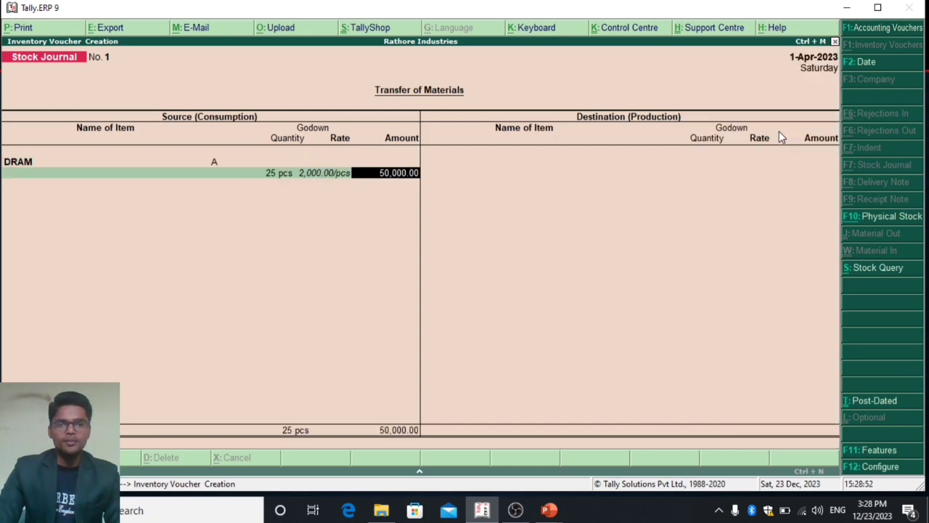
pyautogui.press('Return')
# Add SRAM from godown A as a source item with 25 pcs at a rate of 2,000 and finish the source list
pyautogui.press('Down')
pyautogui.press('Down')
pyautogui.press('Down')
pyautogui.press('Down')
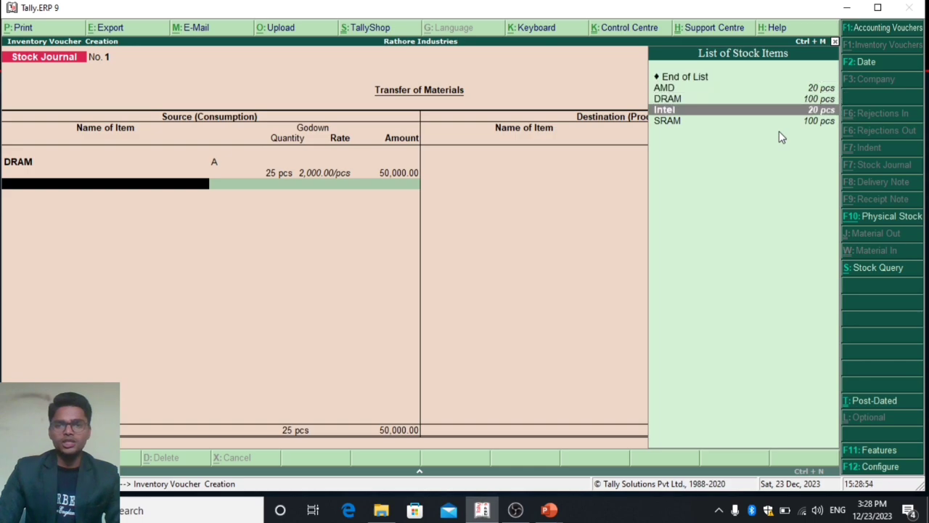
pyautogui.press('Return')
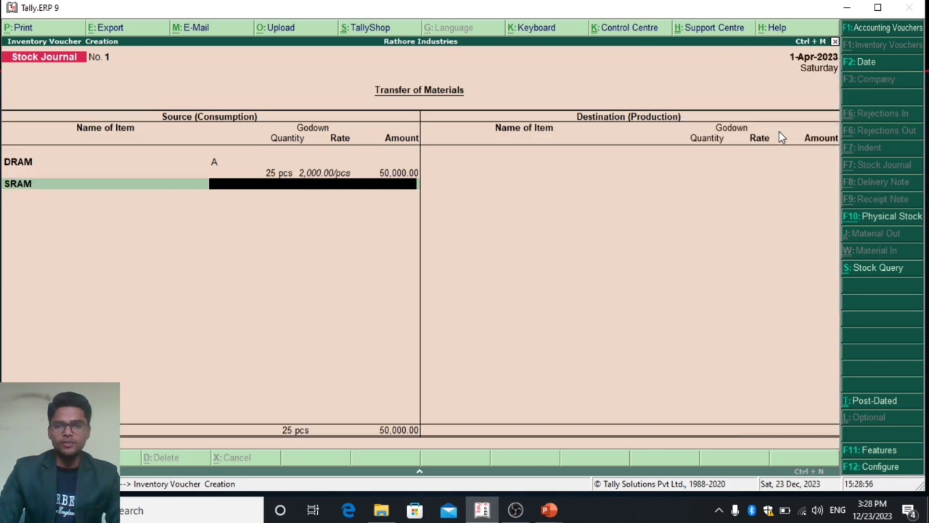
pyautogui.press('Return')
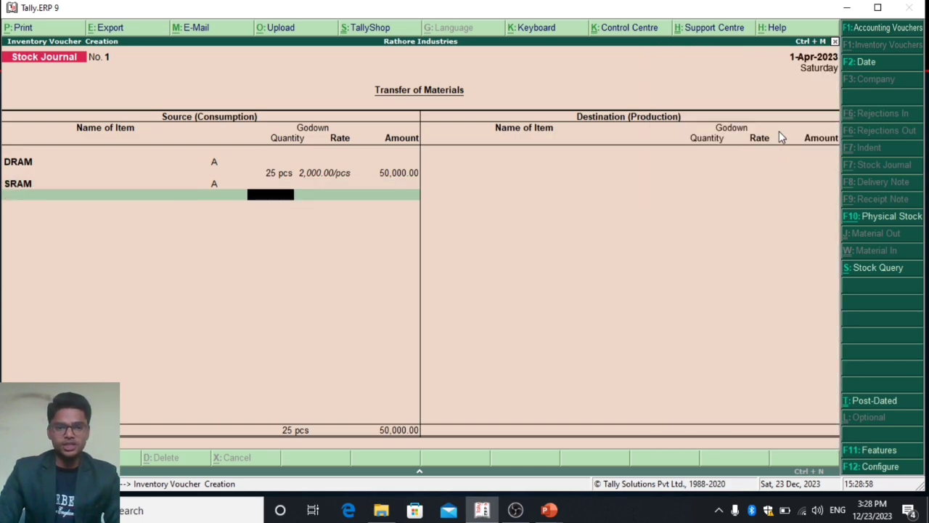
pyautogui.write('25')
pyautogui.press('Return')
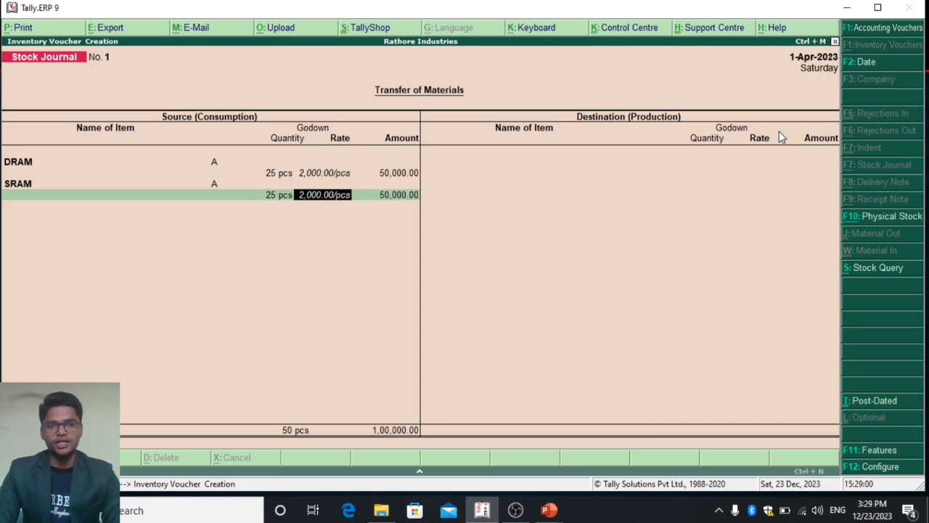
pyautogui.press('Return')
pyautogui.press('Return')
pyautogui.press('Return')
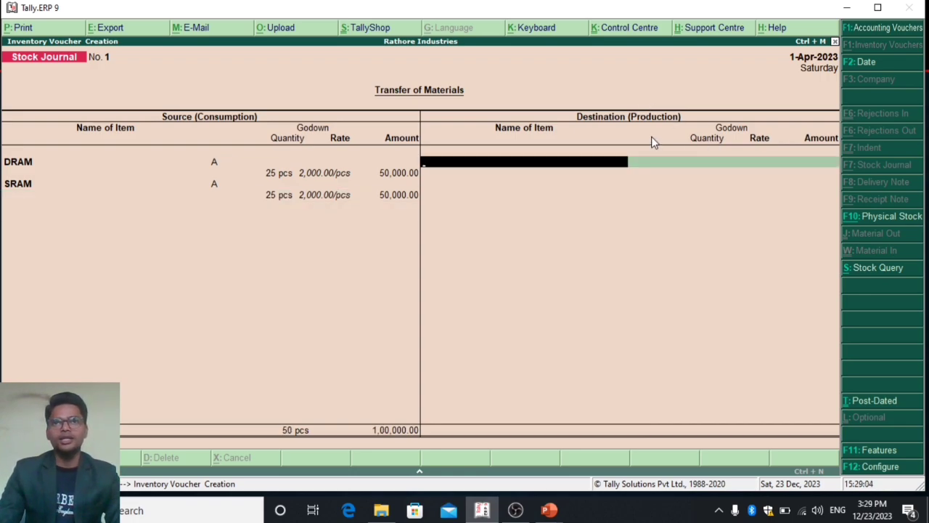
# Add DRAM to godown C as a destination item with 25 pcs at a rate of 2,000
pyautogui.press('space')
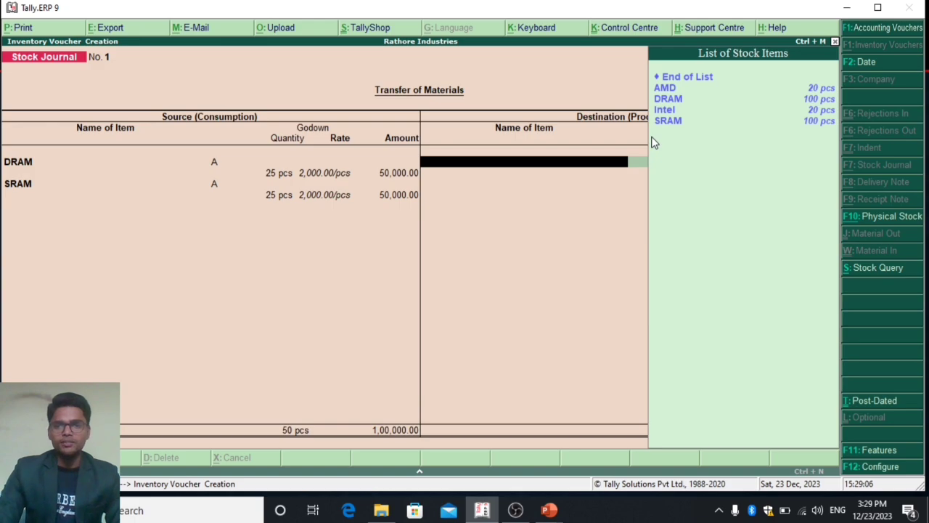
pyautogui.press('Down')
pyautogui.press('Down')
pyautogui.press('Return')
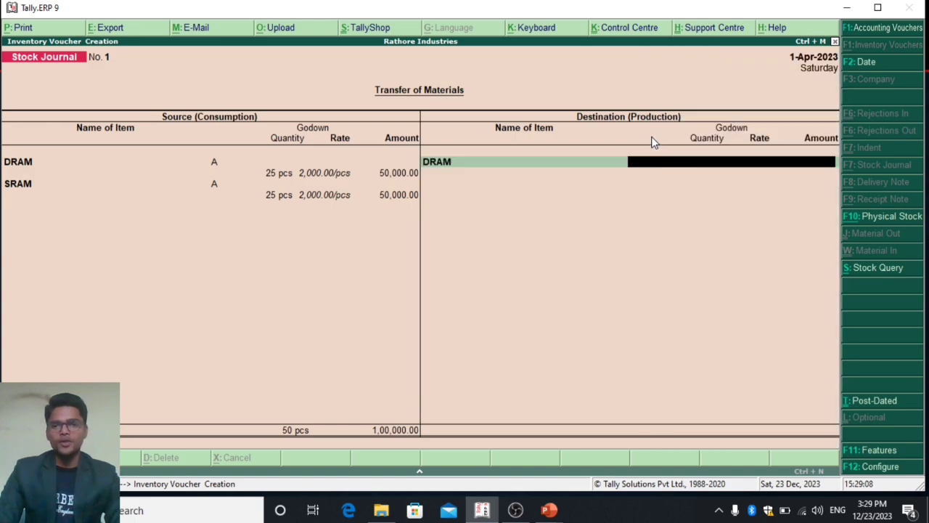
pyautogui.press('Down')
pyautogui.press('Down')
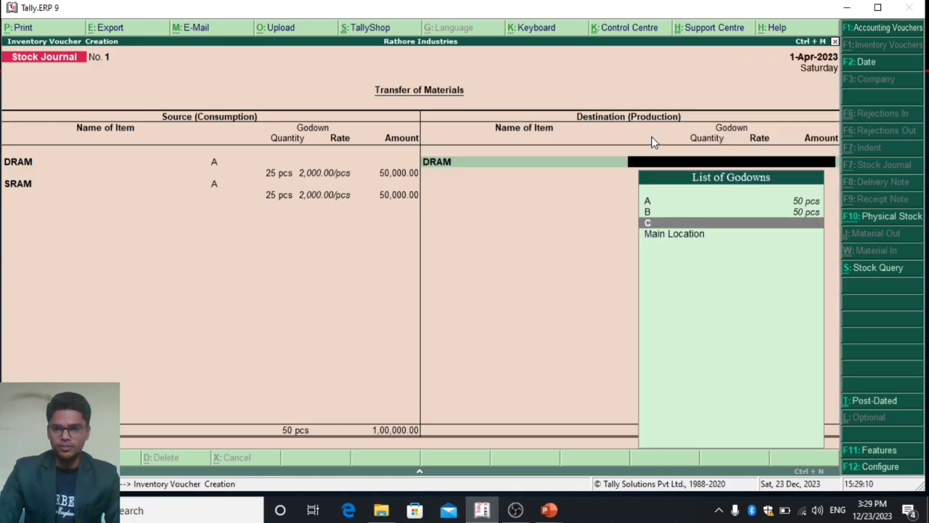
pyautogui.press('Return')
pyautogui.write('25')
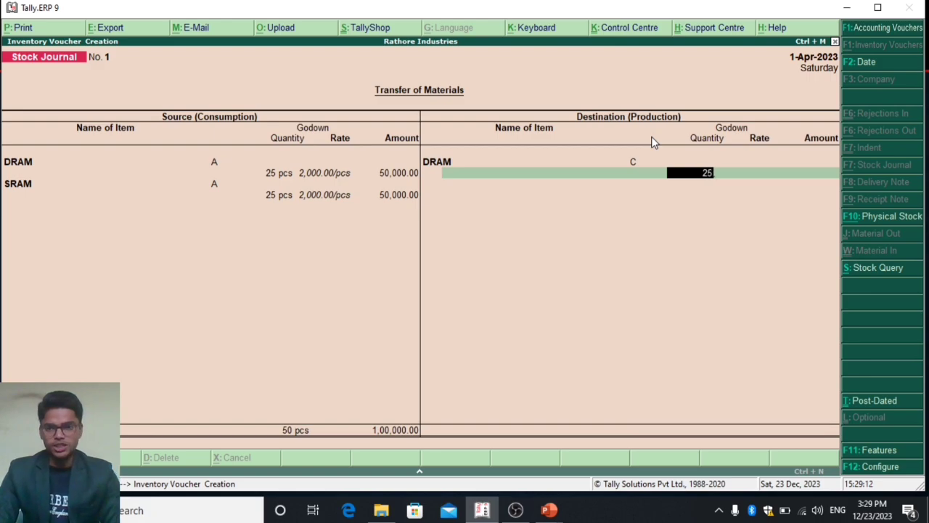
pyautogui.press('Return')
pyautogui.press('Return')
pyautogui.press('Return')
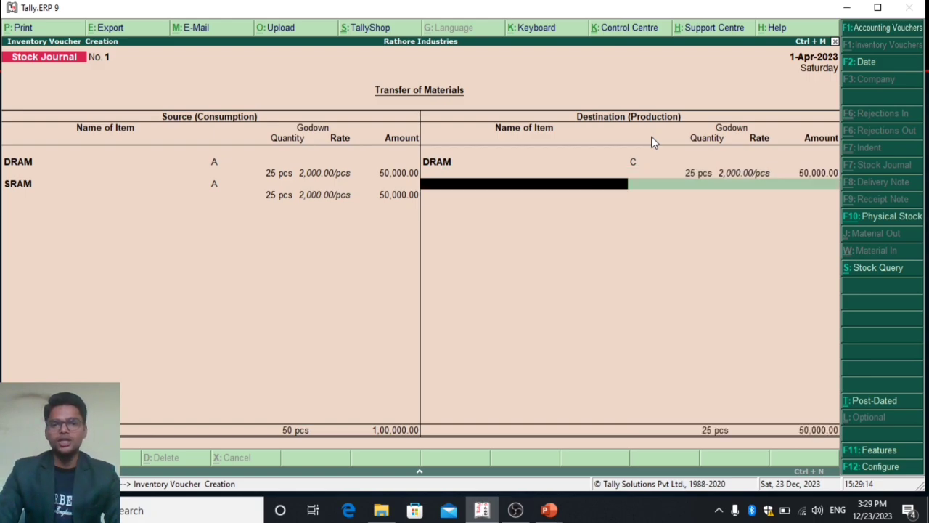
# Add SRAM to godown C as a destination item with 25 pcs at a rate of 2,000
pyautogui.press('Down')
pyautogui.press('Down')
pyautogui.press('Down')
pyautogui.press('Down')
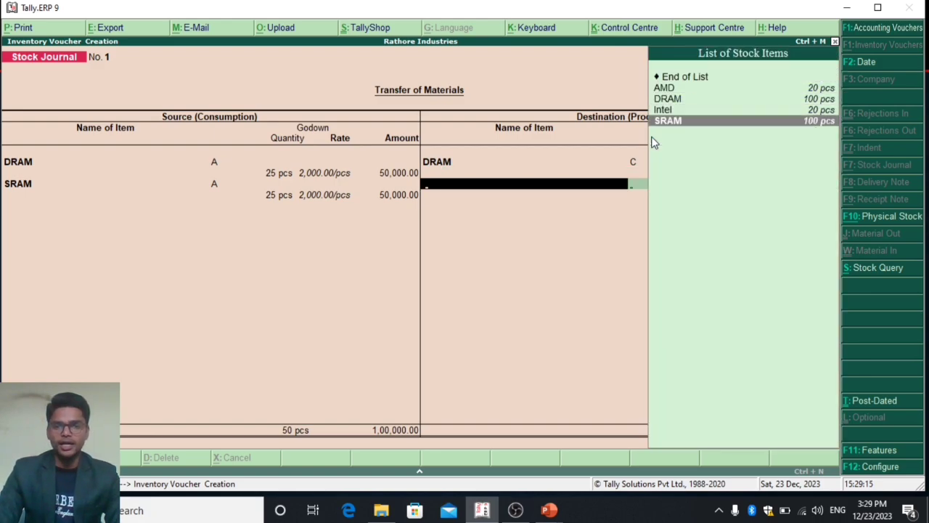
pyautogui.press('Return')
pyautogui.press('Down')
pyautogui.press('Down')
pyautogui.press('Return')
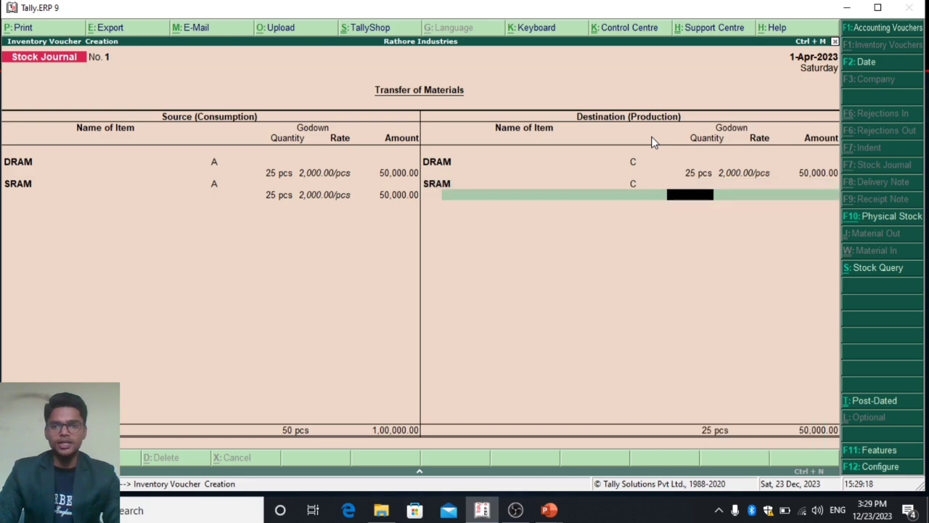
pyautogui.write('25')
pyautogui.press('Return')
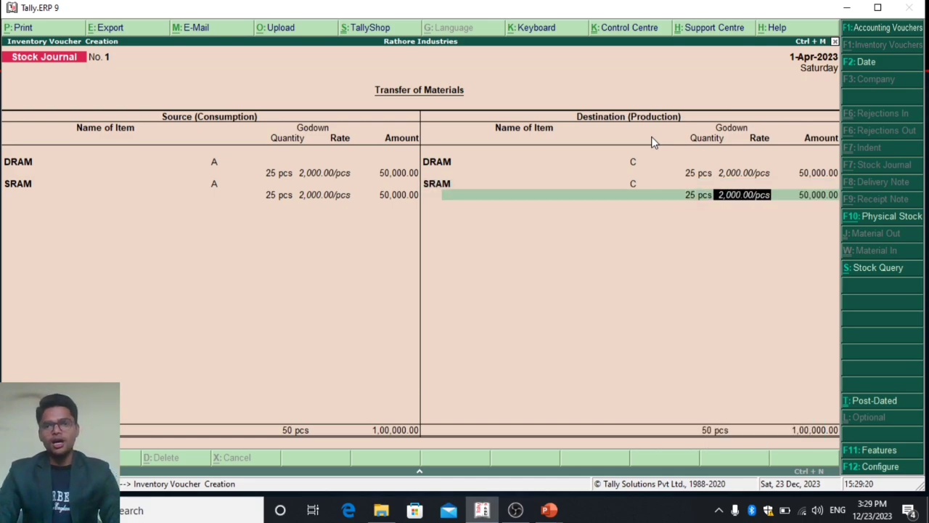
pyautogui.press('Return')
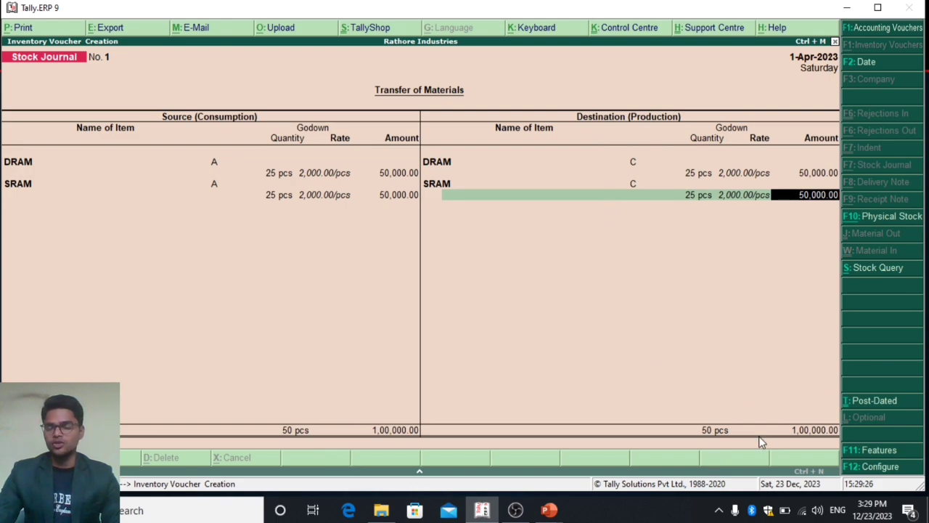
pyautogui.press('Return')
# Finish the destination list, accept the Stock Journal voucher and quit voucher entry to the Gateway of Tally
pyautogui.press('Return')
pyautogui.press('Return')
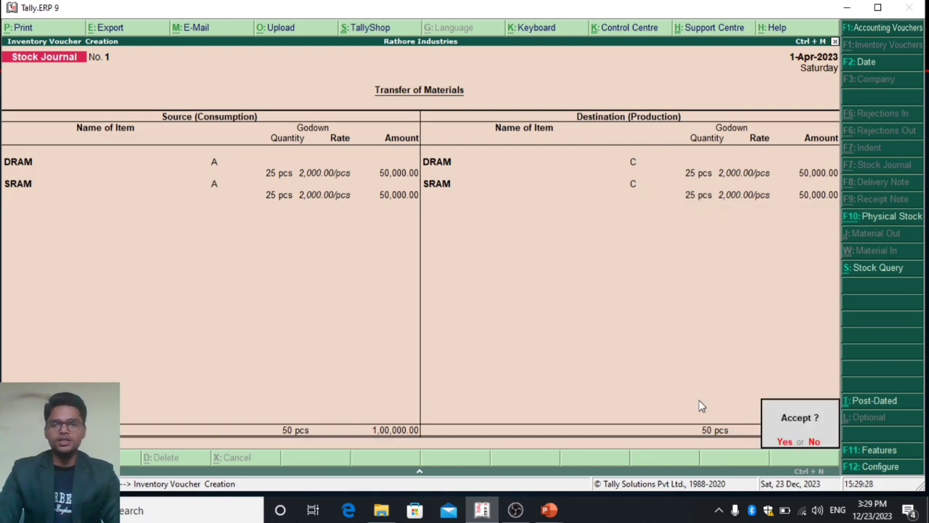
pyautogui.press('Return')
pyautogui.press('Escape')
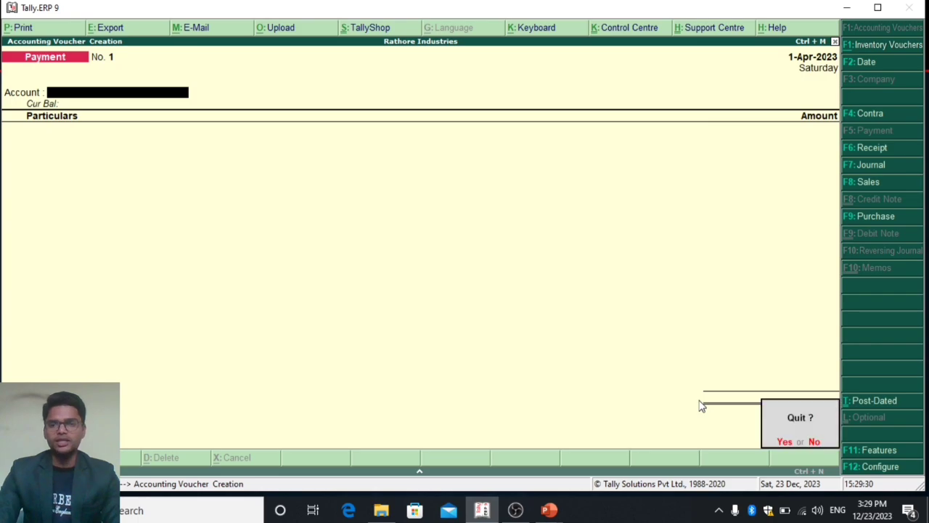
pyautogui.press('Return')
# Open the Stock Summary in detailed view and review the closing balances of the Processor and RAM items
pyautogui.press('Down')
pyautogui.press('Down')
pyautogui.press('Down')
pyautogui.press('Down')
pyautogui.press('Down')
pyautogui.press('Down')
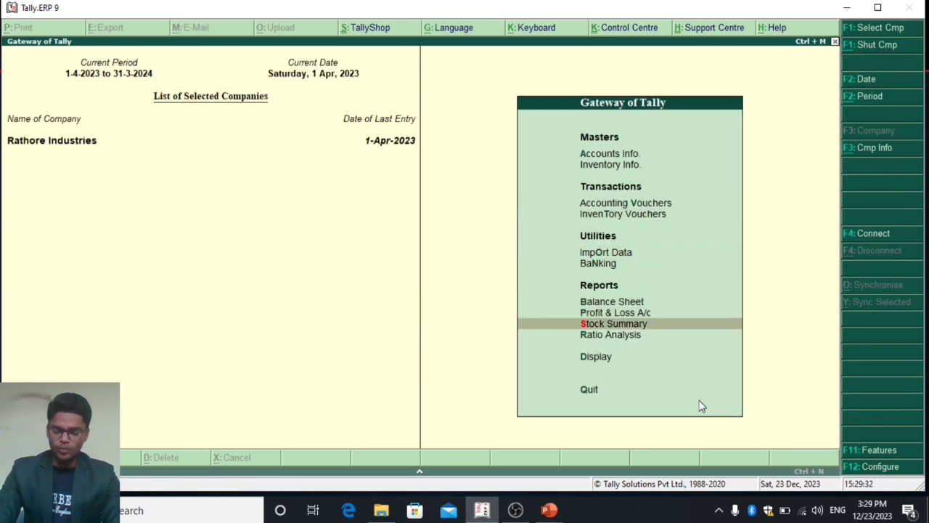
pyautogui.press('Return')
pyautogui.hotkey('alt', 'F1')
pyautogui.press('Down')
pyautogui.press('Down')
pyautogui.press('Down')
pyautogui.press('Down')
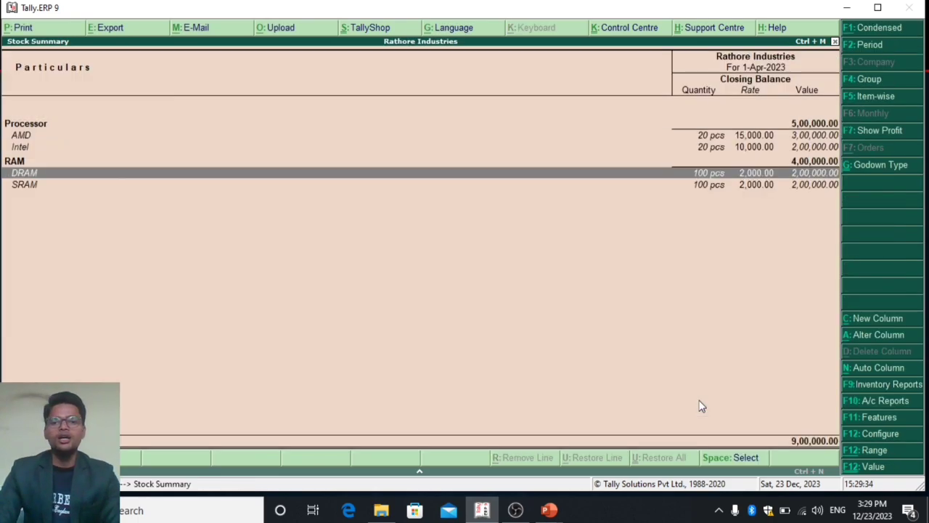
pyautogui.press('Up')
pyautogui.press('Up')
pyautogui.press('Up')
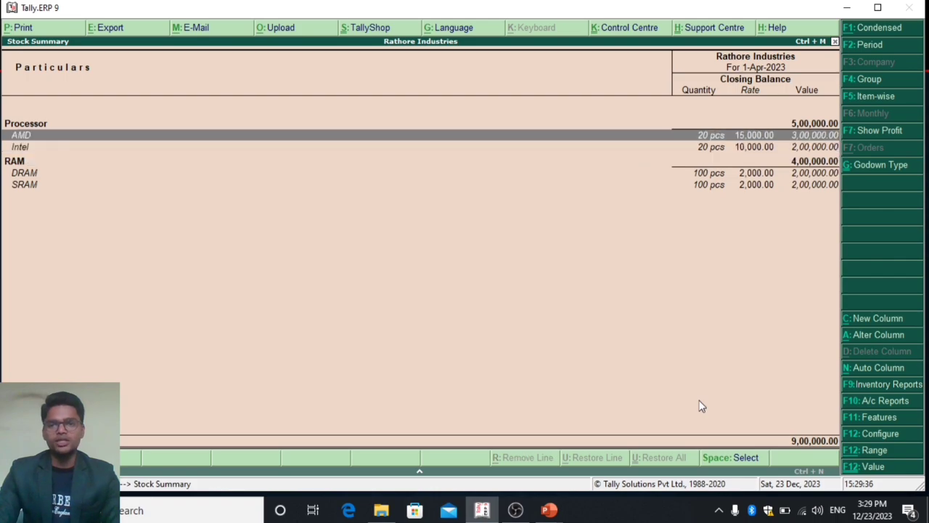
# Open the Godown Summary for godown A from Statements of Inventory and review its RAM stock in detailed view
pyautogui.press('Escape')
pyautogui.press('Down')
pyautogui.press('Down')
pyautogui.press('Return')
pyautogui.press('Down')
pyautogui.press('Down')
pyautogui.press('Down')
pyautogui.press('Down')
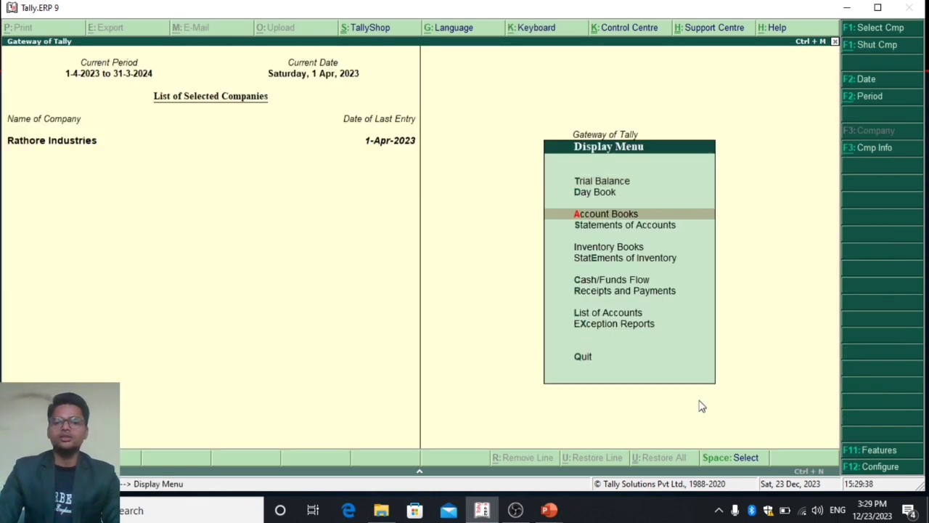
pyautogui.press('Down')
pyautogui.press('Return')
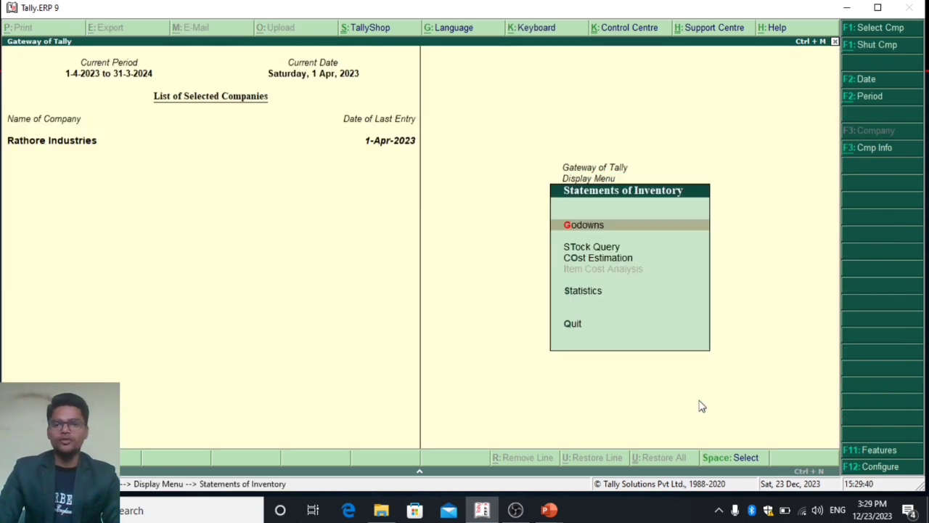
pyautogui.press('Return')
pyautogui.press('Down')
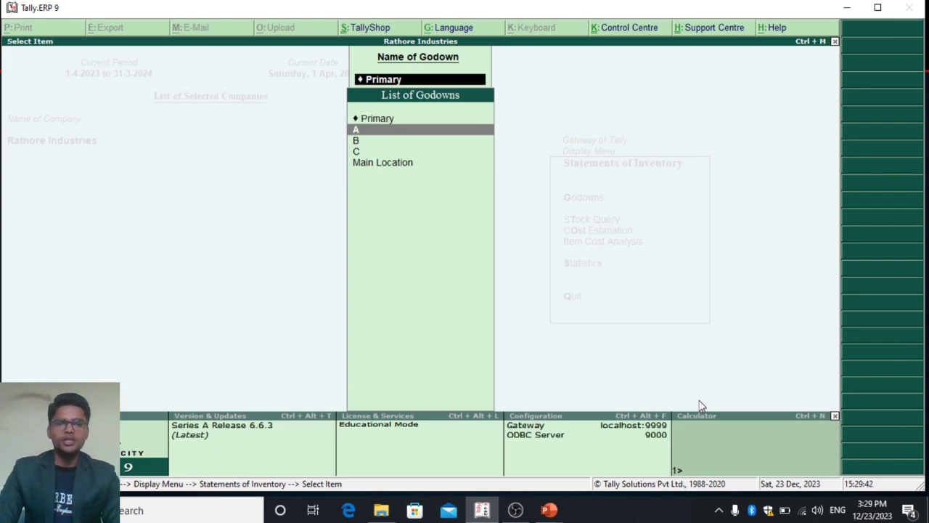
pyautogui.press('Return')
pyautogui.hotkey('alt', 'F1')
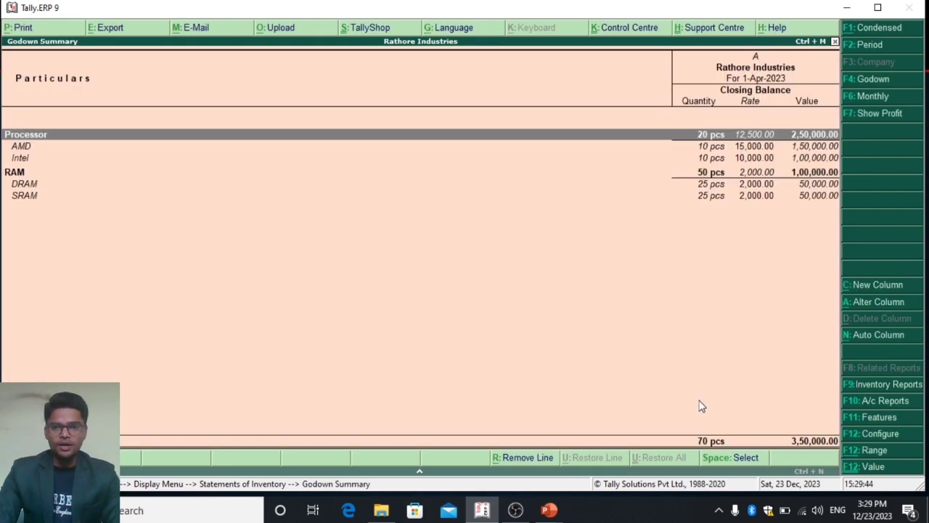
pyautogui.press('Down')
pyautogui.press('Down')
pyautogui.press('Down')
pyautogui.press('Down')
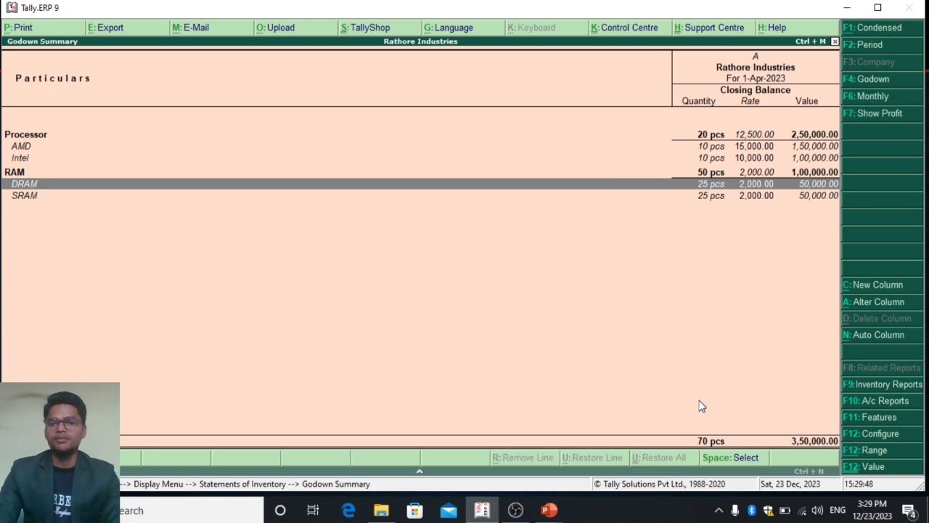
# Switch the Godown Summary to godown B and check its DRAM and SRAM stock in detailed view
pyautogui.press('F4')
pyautogui.press('Down')
pyautogui.press('Return')
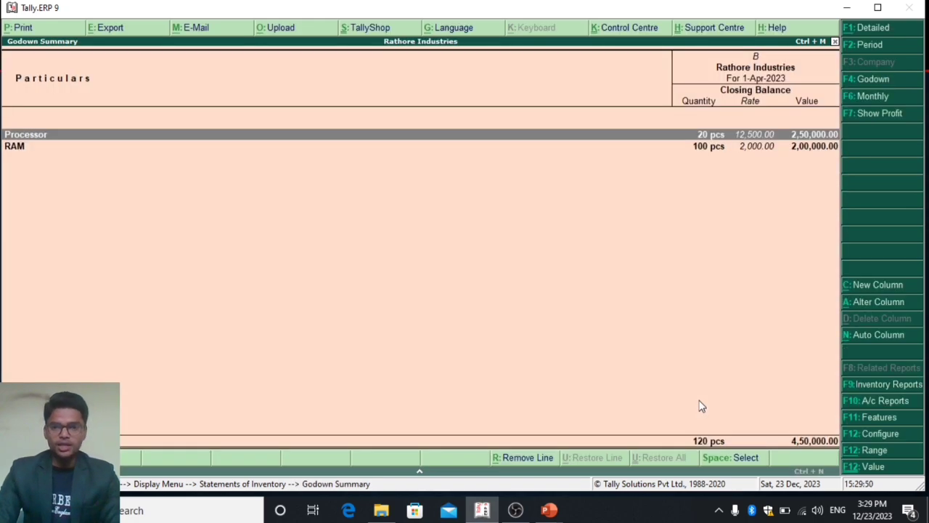
pyautogui.hotkey('alt', 'F1')
pyautogui.press('Down')
pyautogui.press('Down')
pyautogui.press('Down')
pyautogui.press('Down')
pyautogui.press('Down')
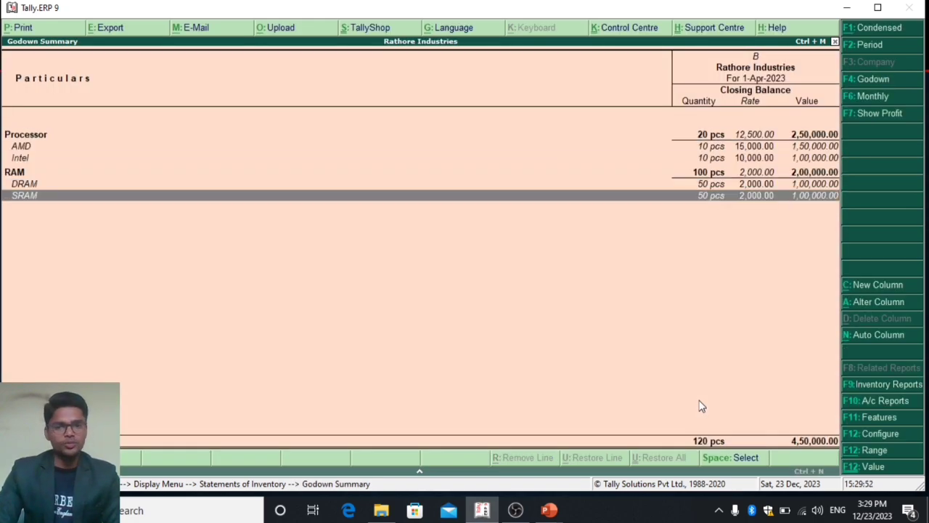
pyautogui.press('Up')
pyautogui.press('Down')
# Open the Godown Summary for godown C and check the DRAM and SRAM transferred there
pyautogui.press('Escape')
pyautogui.press('Down')
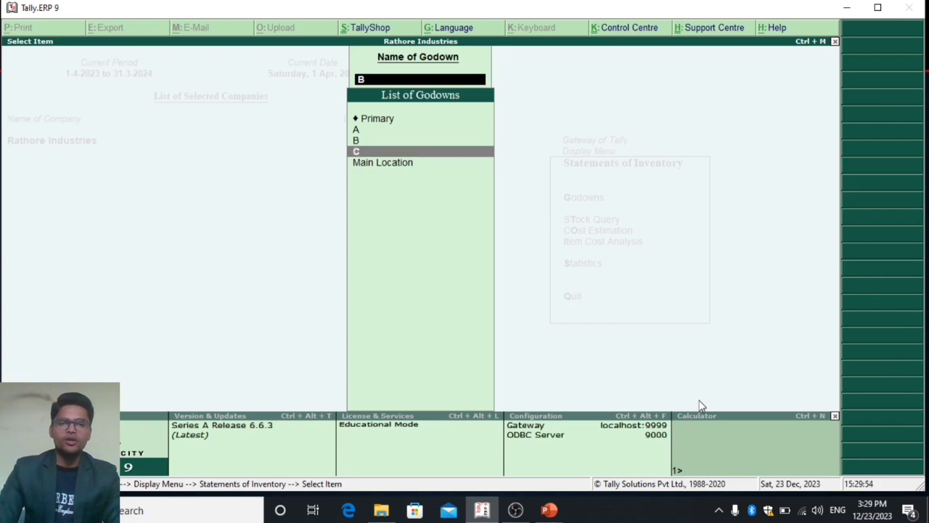
pyautogui.press('Return')
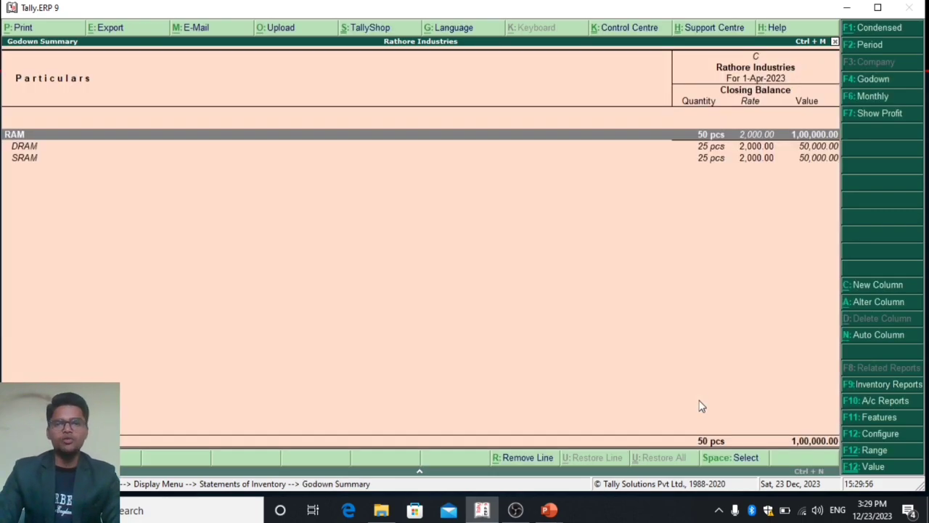
pyautogui.press('Down')
pyautogui.press('Down')
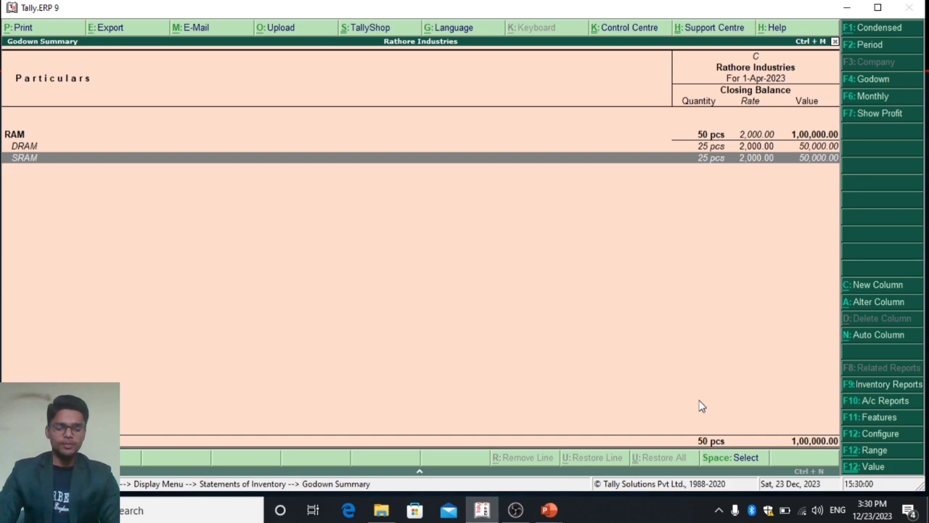
# Leave the godown reports and return to the Gateway of Tally
pyautogui.press('Escape')
pyautogui.press('Escape')
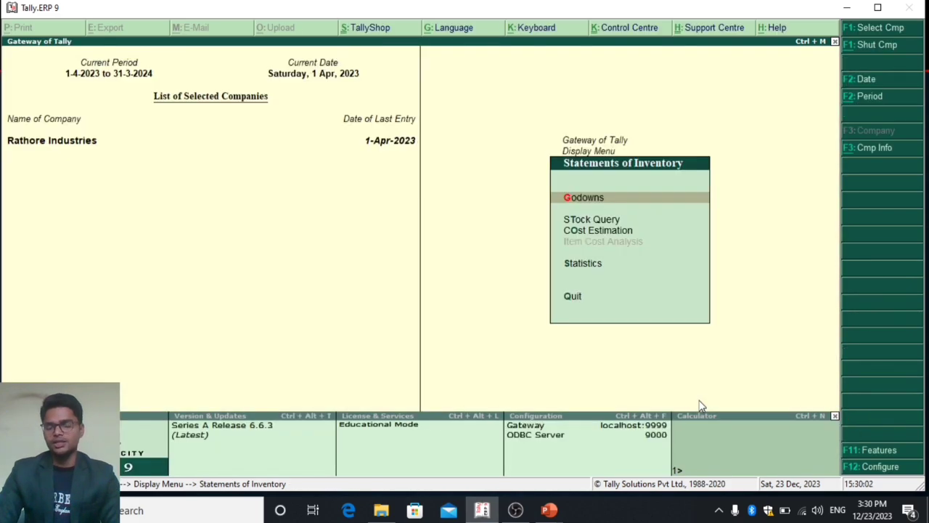
pyautogui.press('Escape')
pyautogui.press('Up')
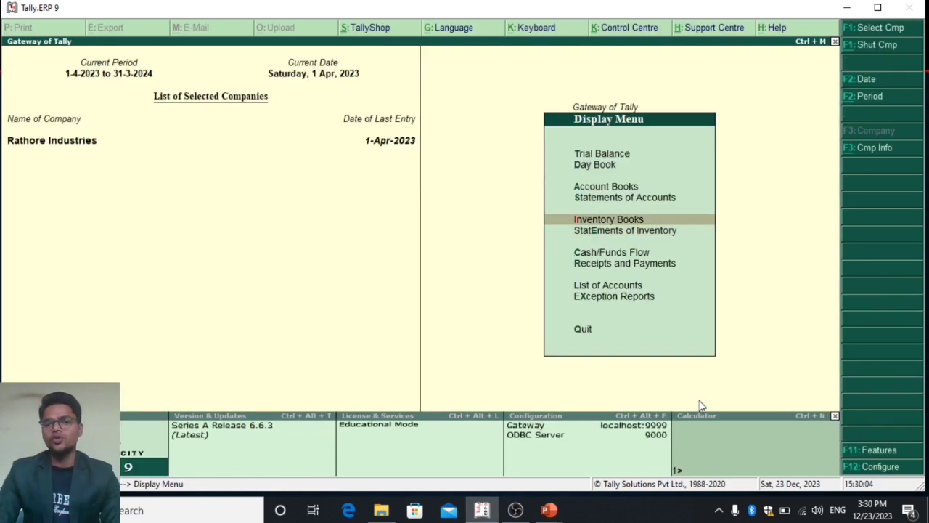
pyautogui.press('Up')
pyautogui.press('Escape')
pyautogui.press('Up')
pyautogui.press('Up')
pyautogui.press('Up')
pyautogui.press('Up')
pyautogui.press('Up')
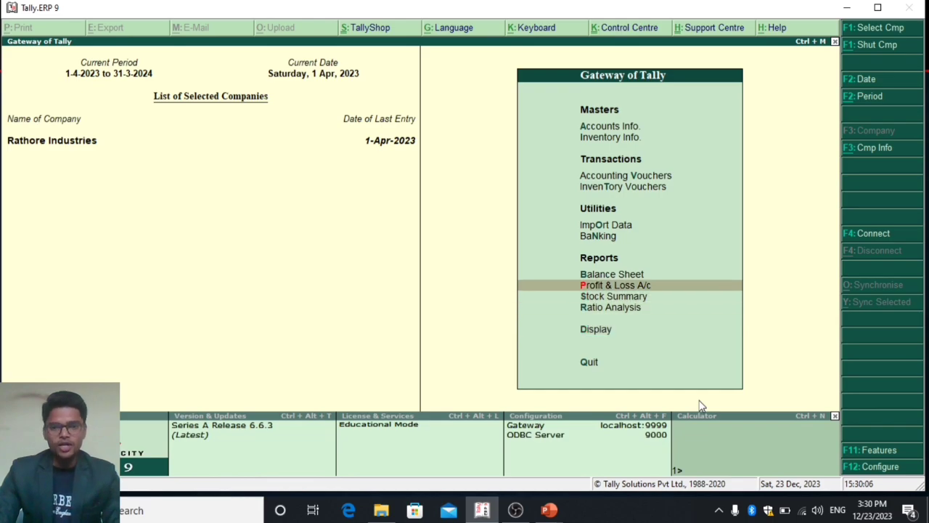